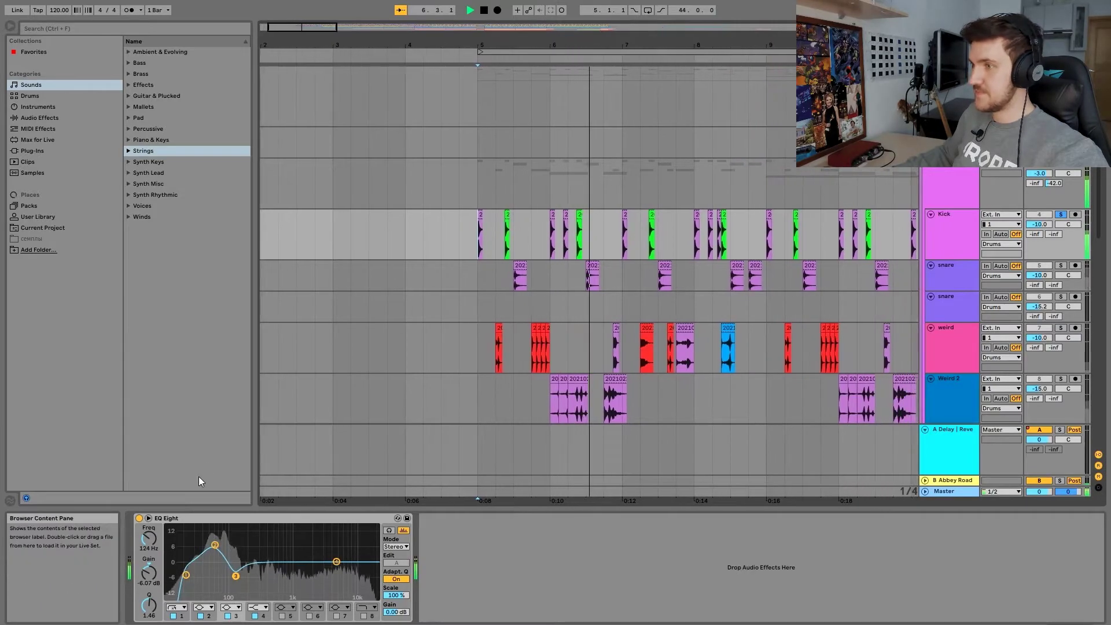
- Watch the source video of the first Kick clip and close the video window
key("space")
right_click(541, 213)
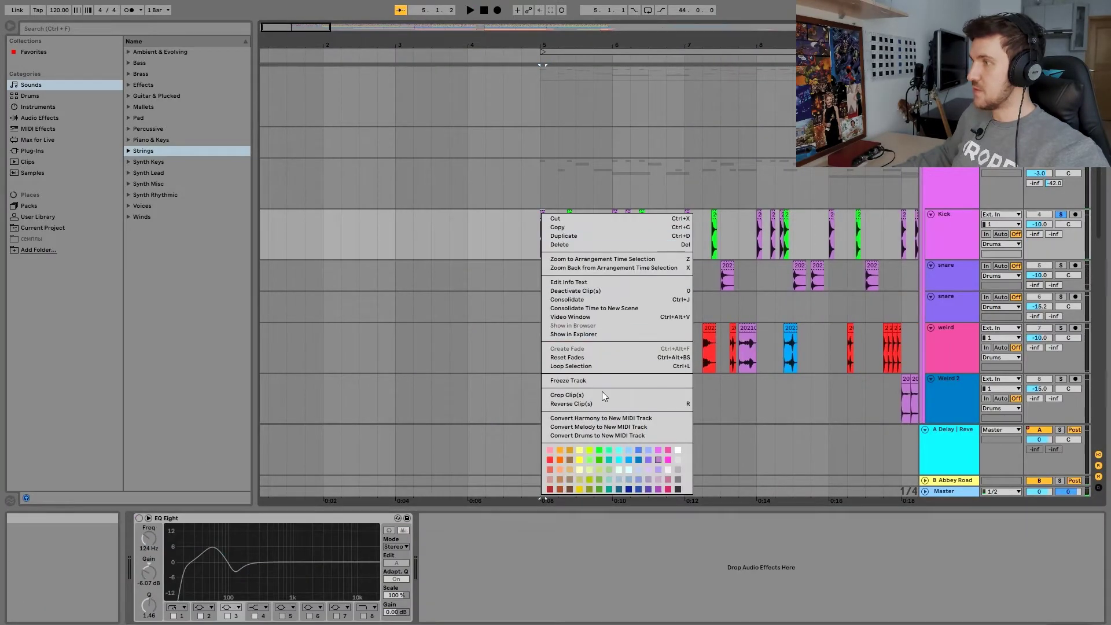
left_click(570, 316)
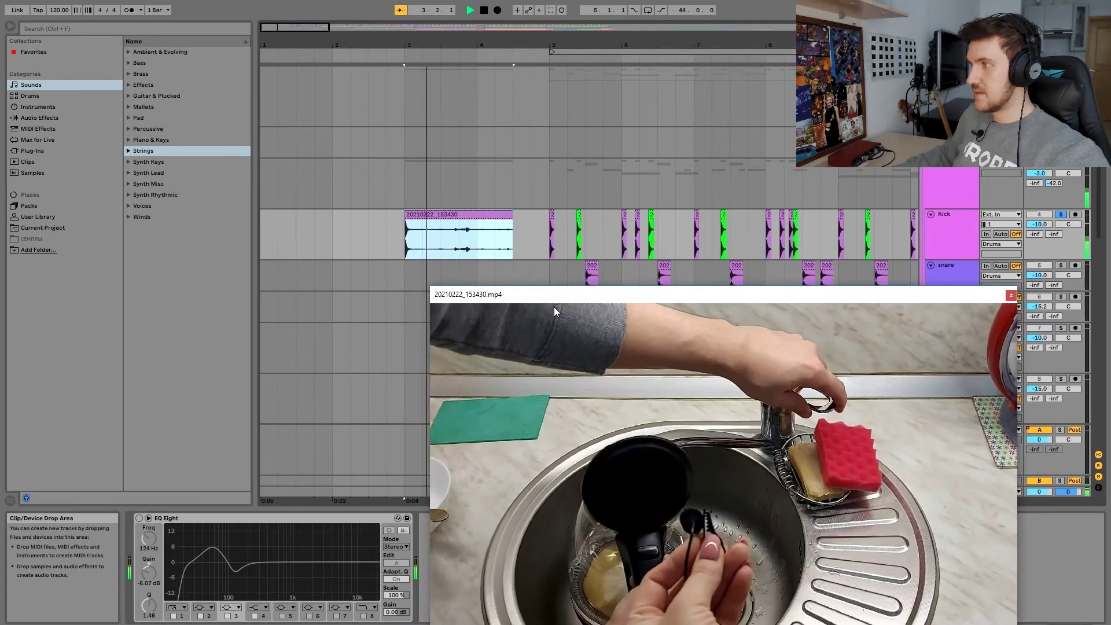
left_click(1011, 298)
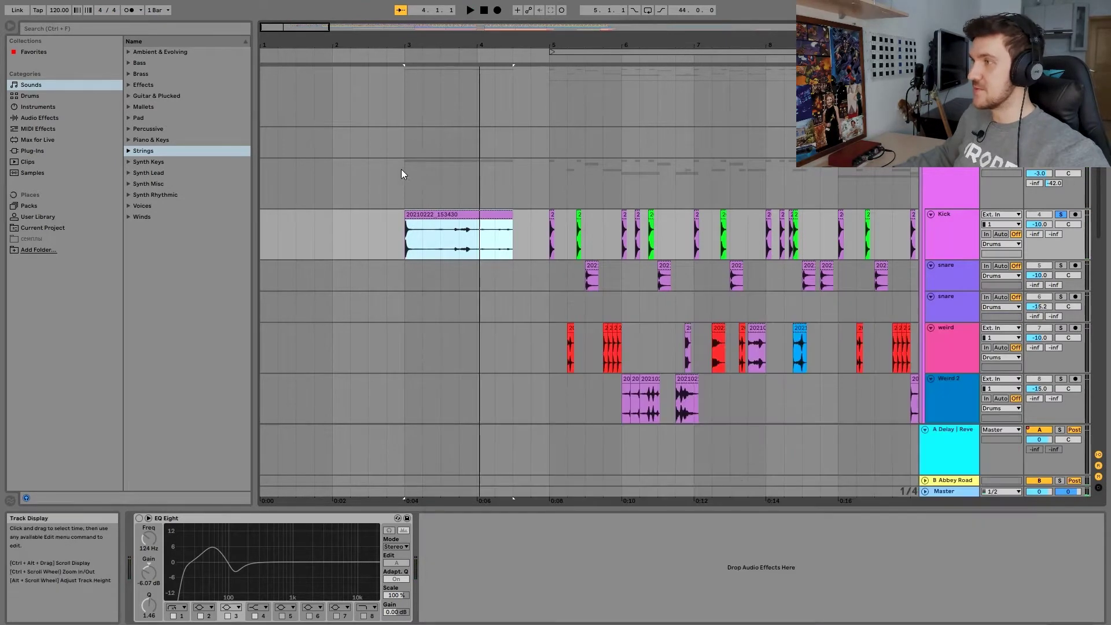
- Delete the source clip at bar 3 of the Kick track and play the kick pattern with EQ Eight enabled
key("Delete")
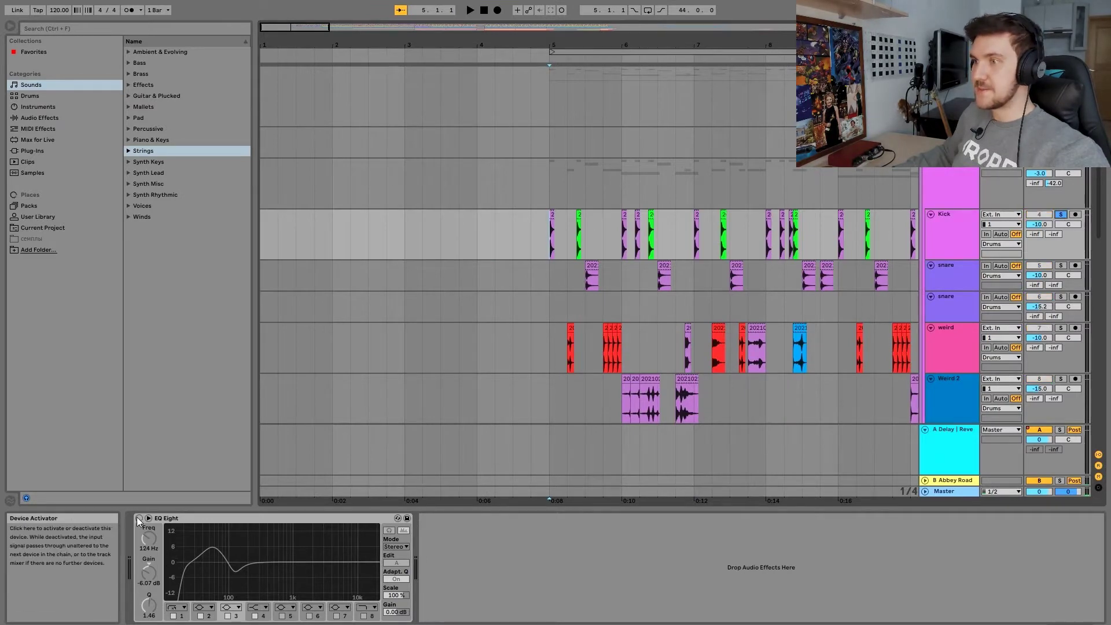
left_click(139, 518)
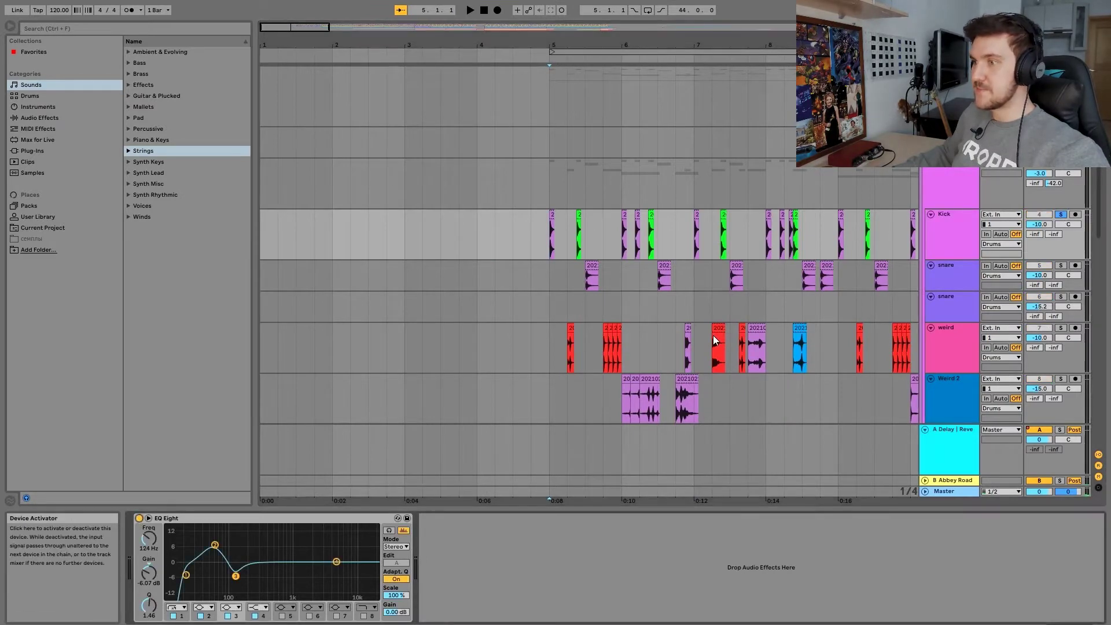
left_click(540, 224)
key("space")
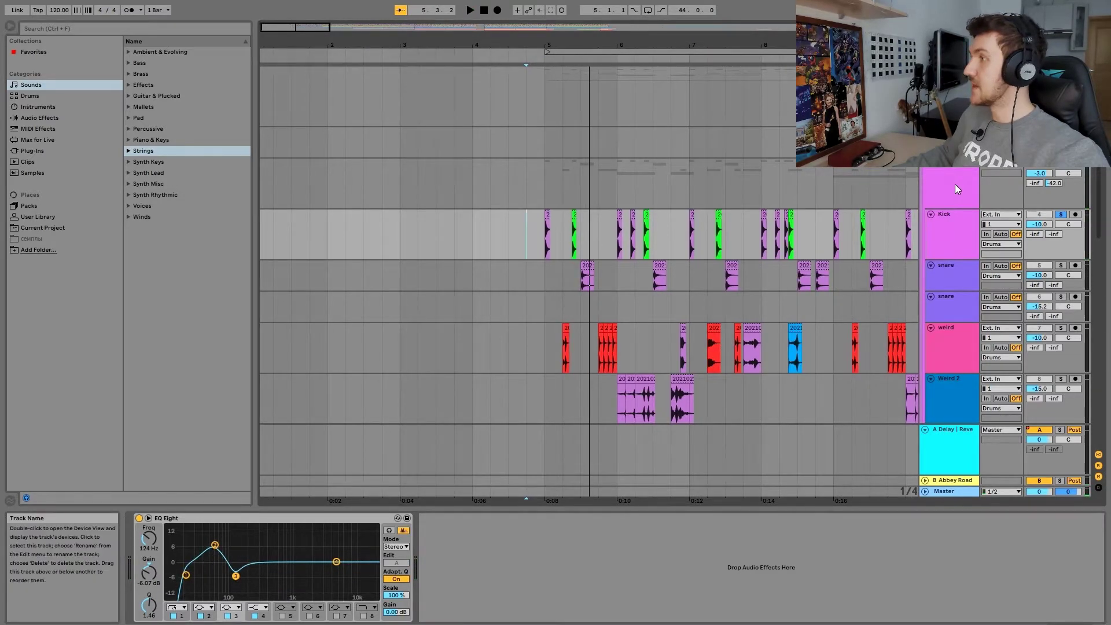
- Listen to the first snare track on its own, starting near bar 5 and again around bar 8
left_click(953, 277)
left_click(596, 276)
key("space")
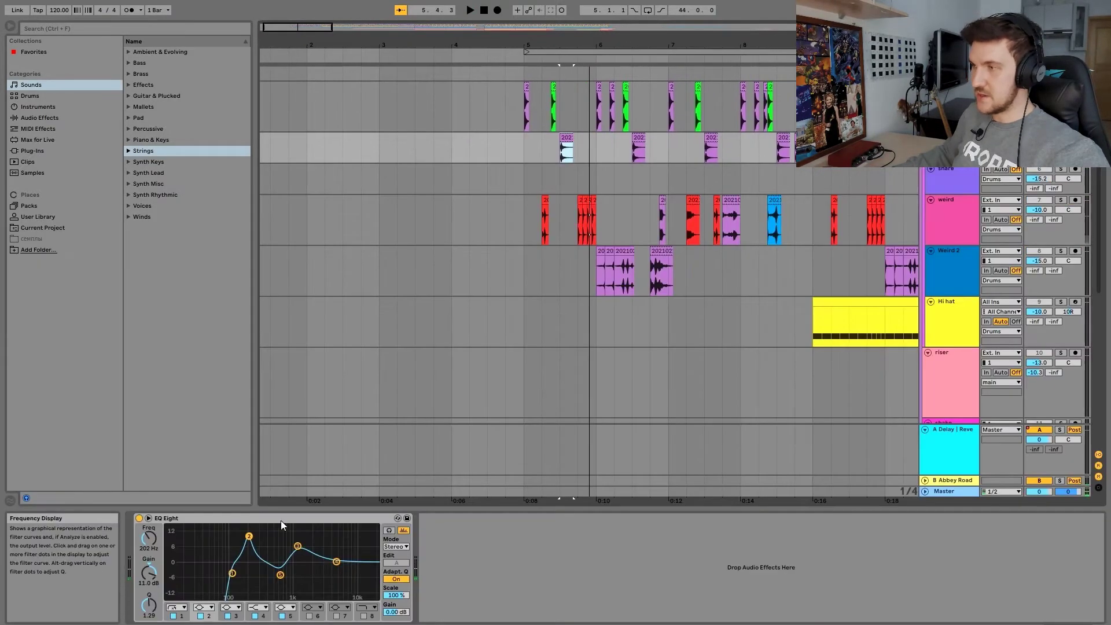
left_click(740, 147)
key("space")
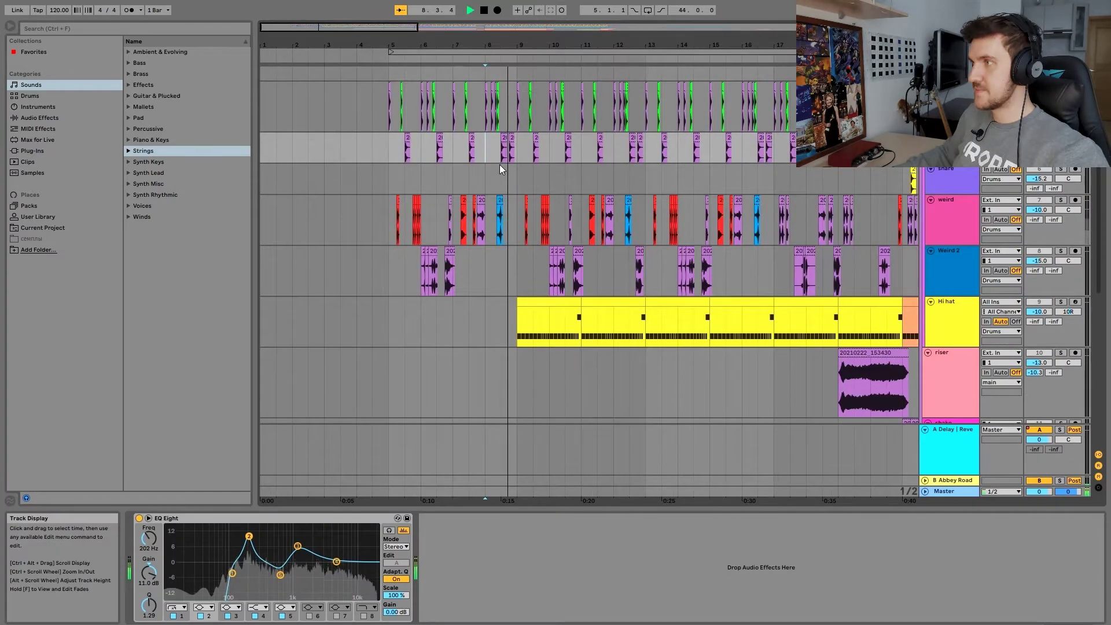
- Examine the sample settings of the snare clip at beat 8.4 and play the snare pattern from bar 8
scroll(502, 165, "up", 3, "ctrl")
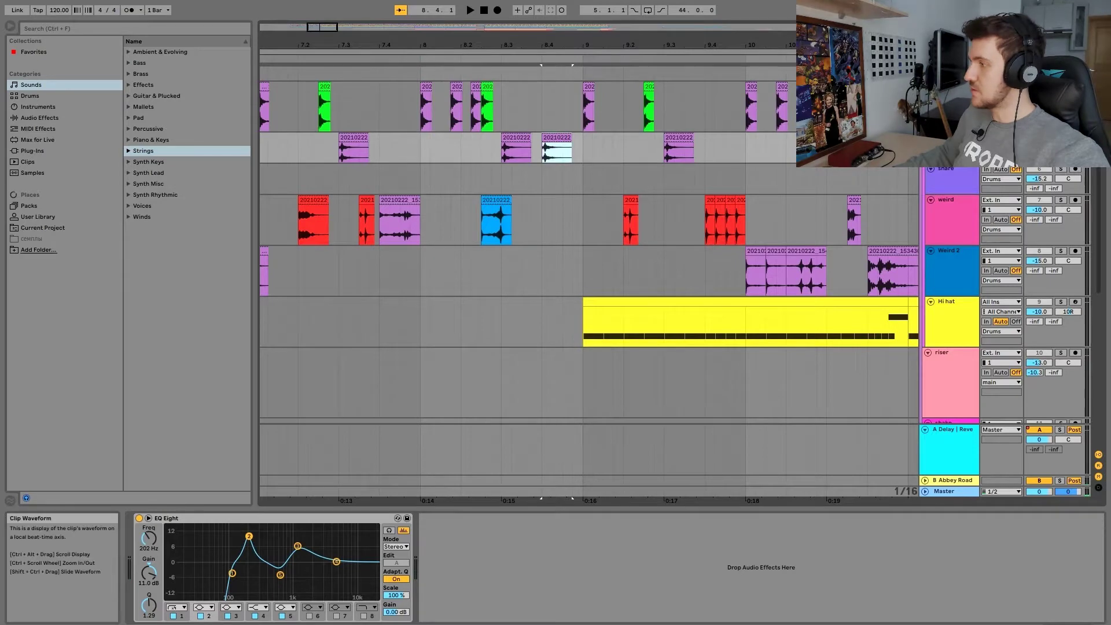
key("shift+Tab")
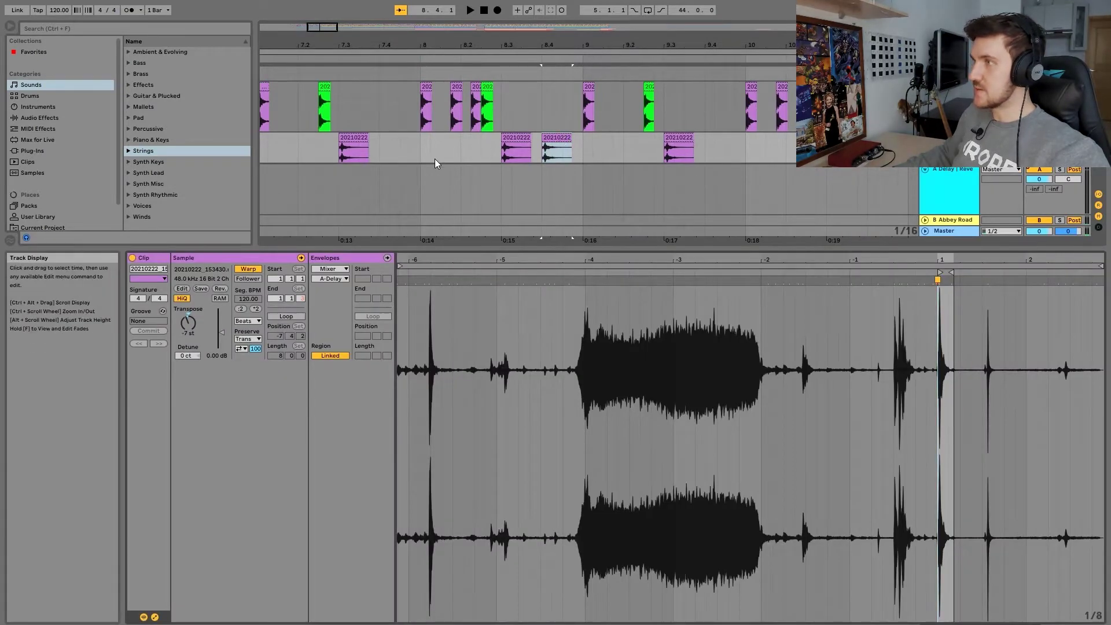
left_click(445, 145)
key("space")
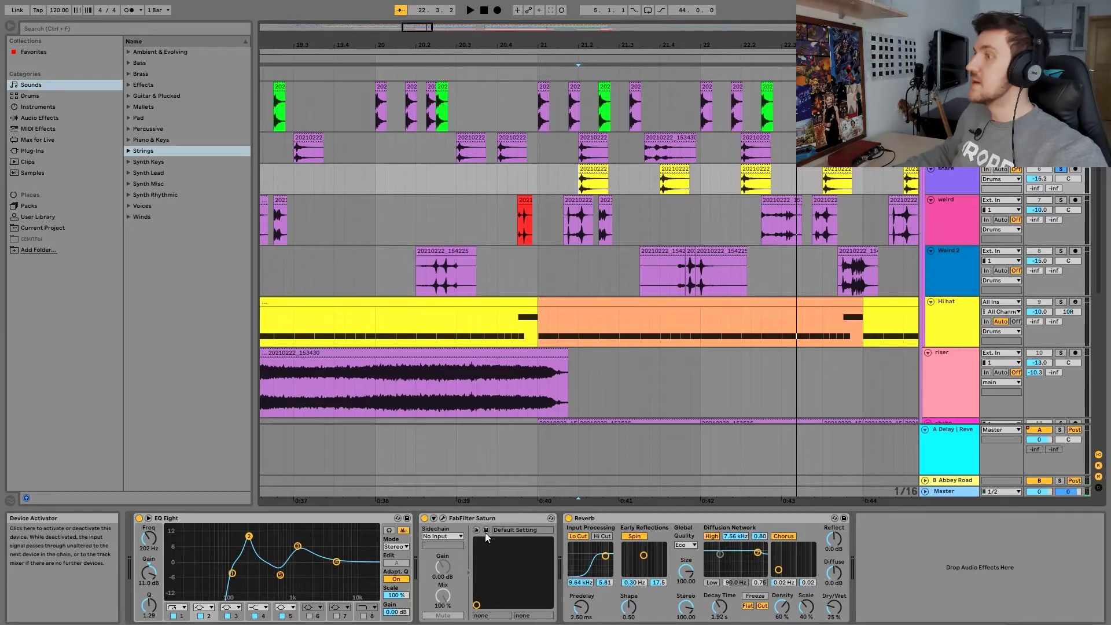
- Open FabFilter Saturn on the second snare track and listen to the yellow snare clips through it
left_click(442, 519)
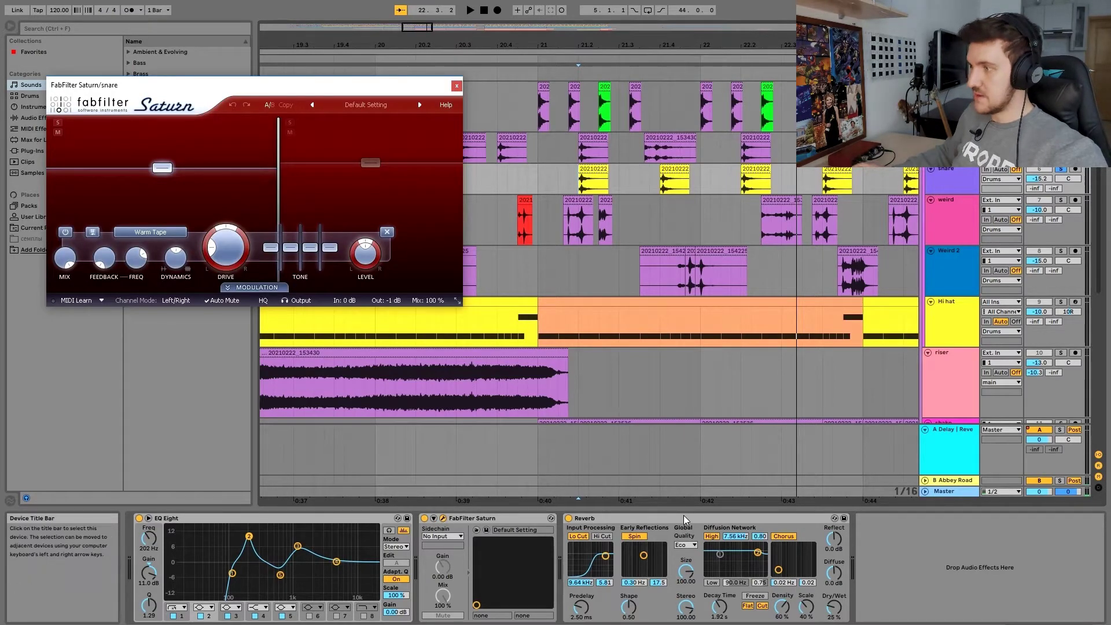
key("space")
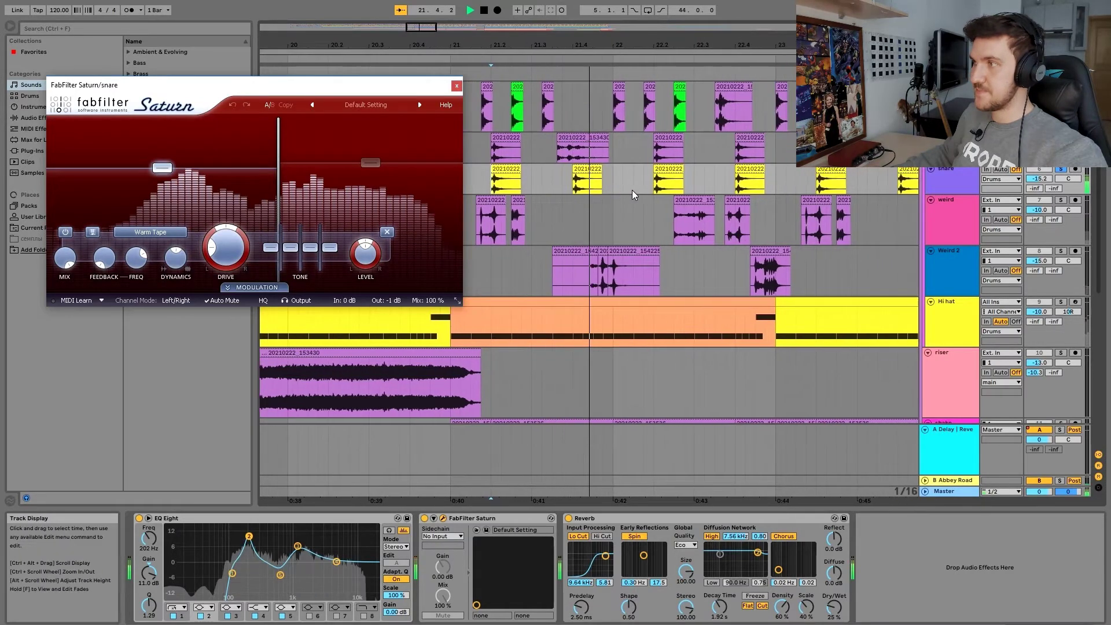
key("space")
- Listen to the weird track in solo from bar 5 and review its clips across the arrangement
left_click(940, 237)
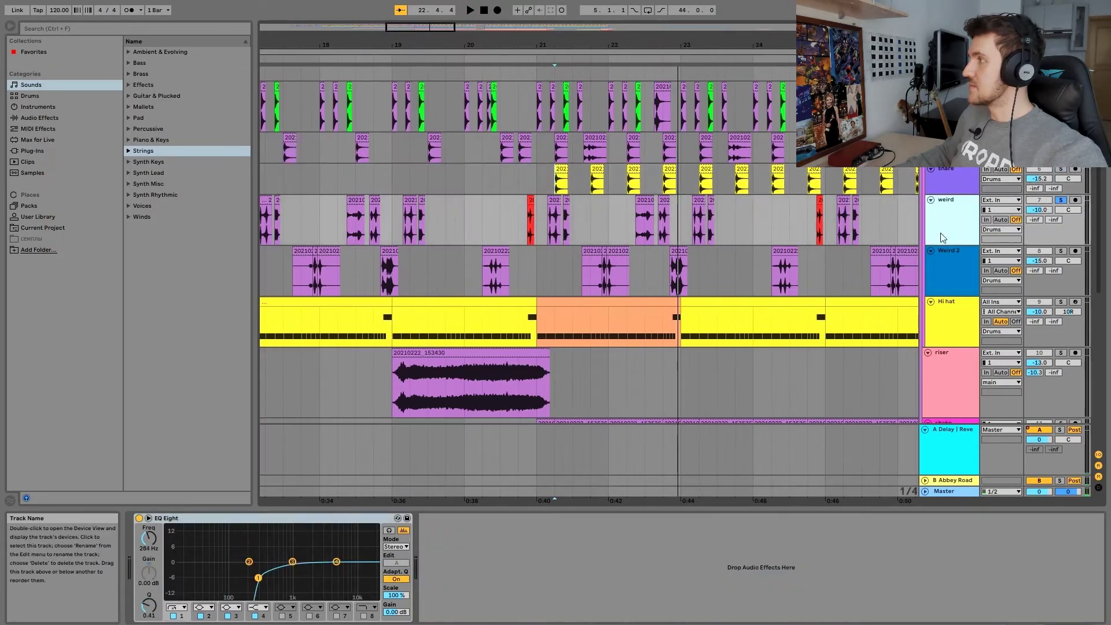
scroll(794, 243, "down", 4)
left_click_drag(557, 317, 784, 313)
left_click(393, 202)
key("space")
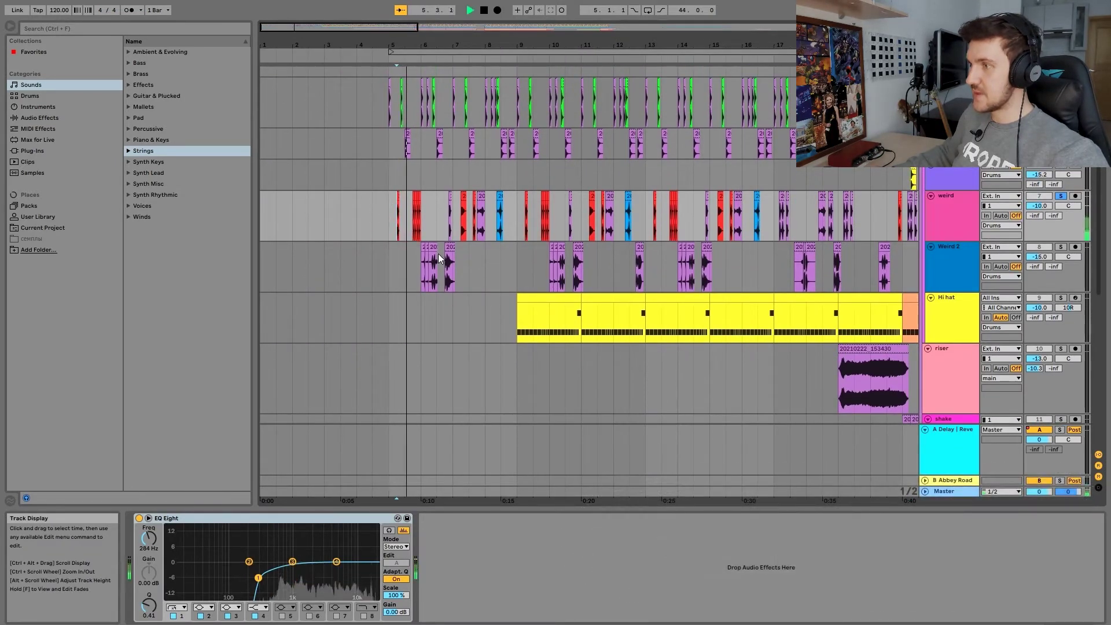
scroll(438, 254, "up", 3)
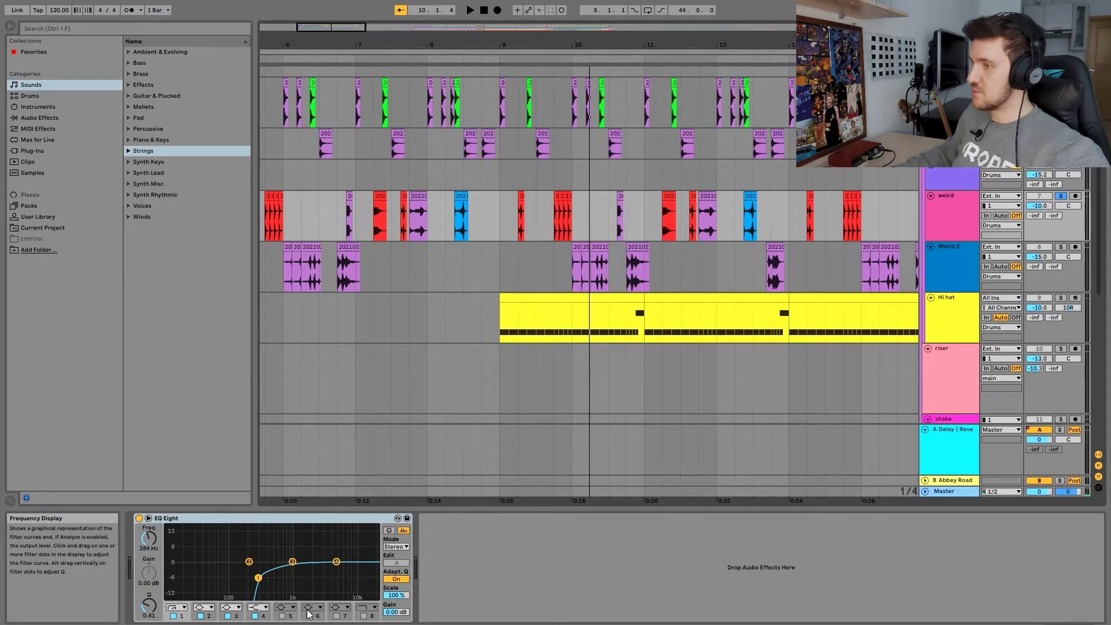
key("minus")
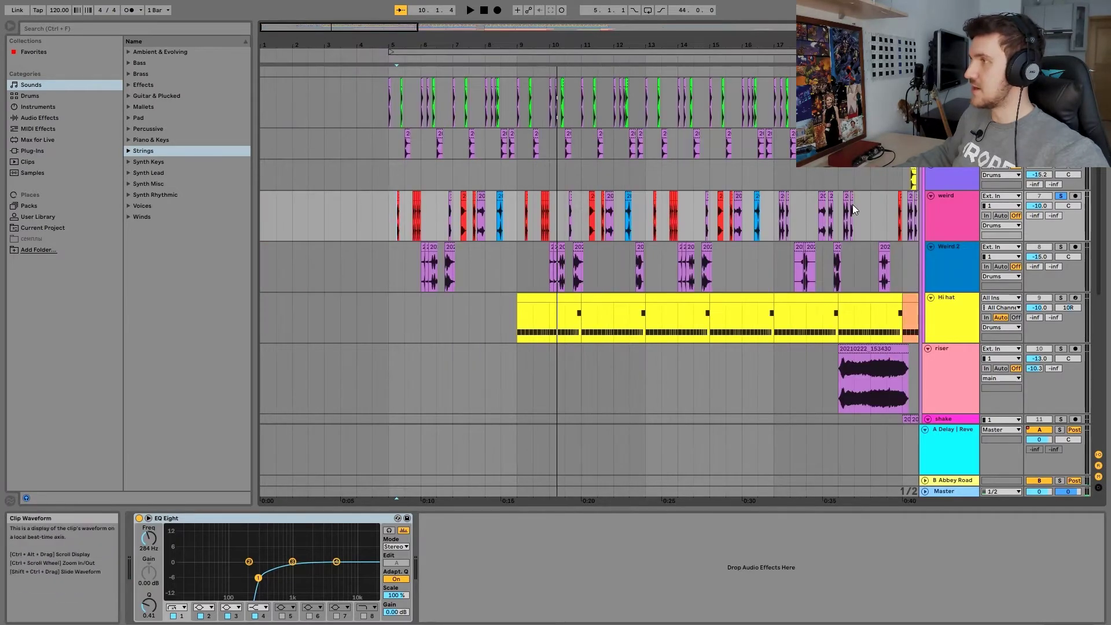
scroll(768, 379, "down", 2)
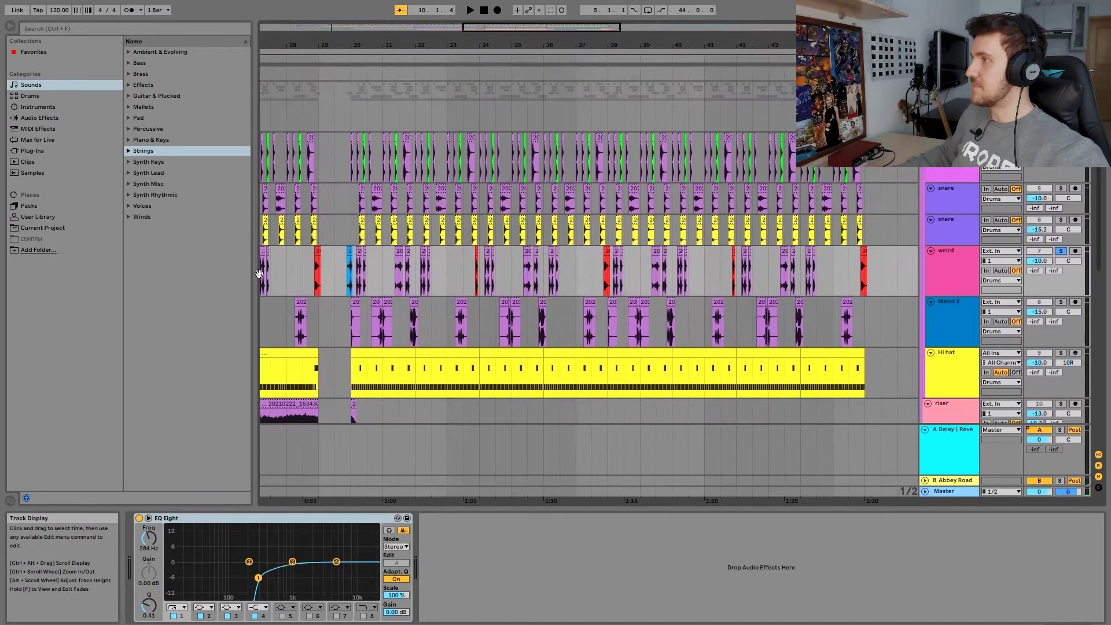
- Listen to the Weird 2 track in solo, starting from bar 6
left_click(405, 266)
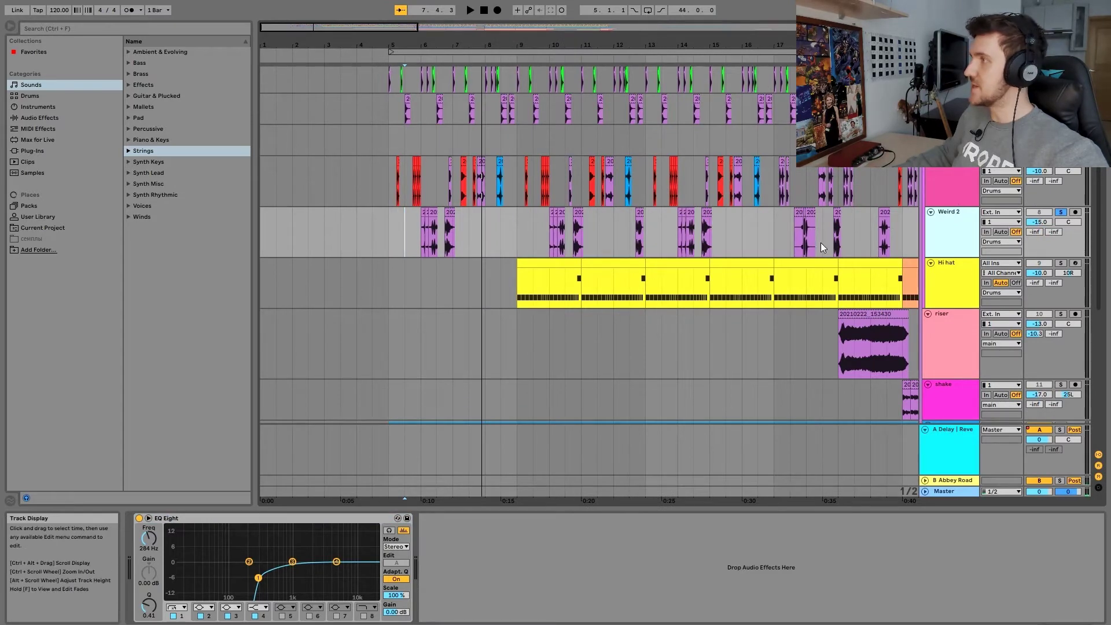
left_click(412, 214)
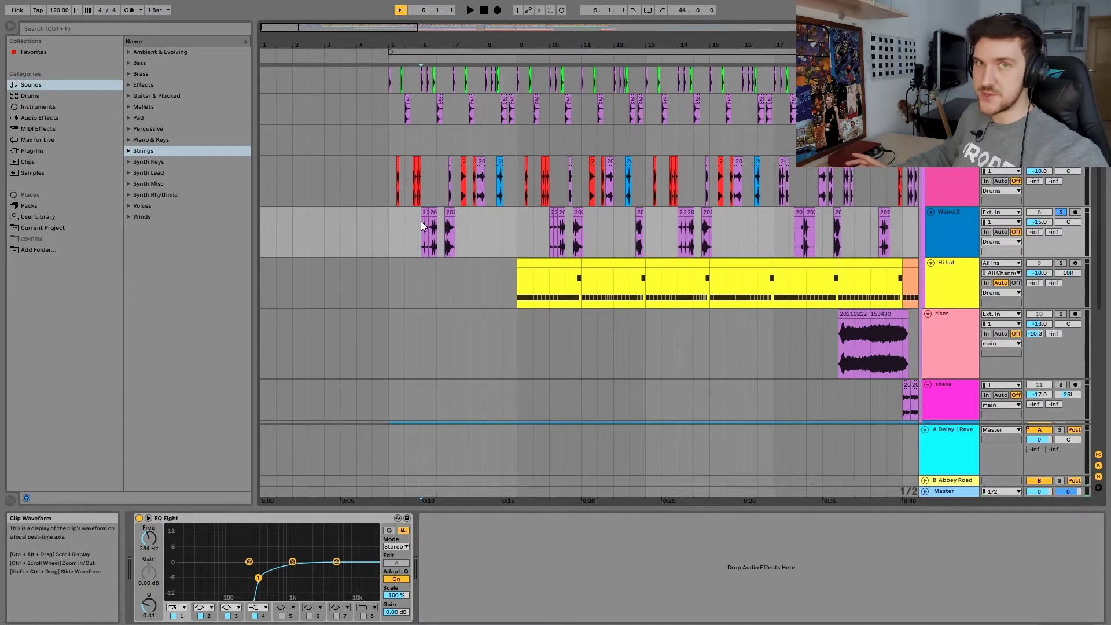
key("space")
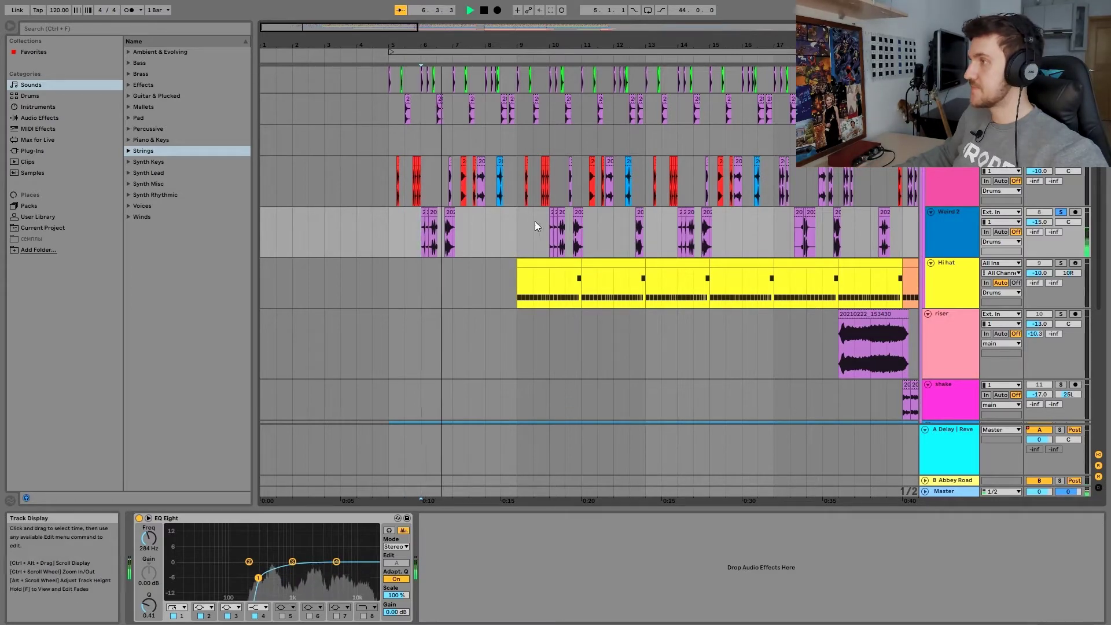
key("space")
- Examine the Hi hat track's first clip and its device chain of Drum Rack, sampler and EQ Eight
left_click(528, 301)
scroll(550, 330, "up", 3)
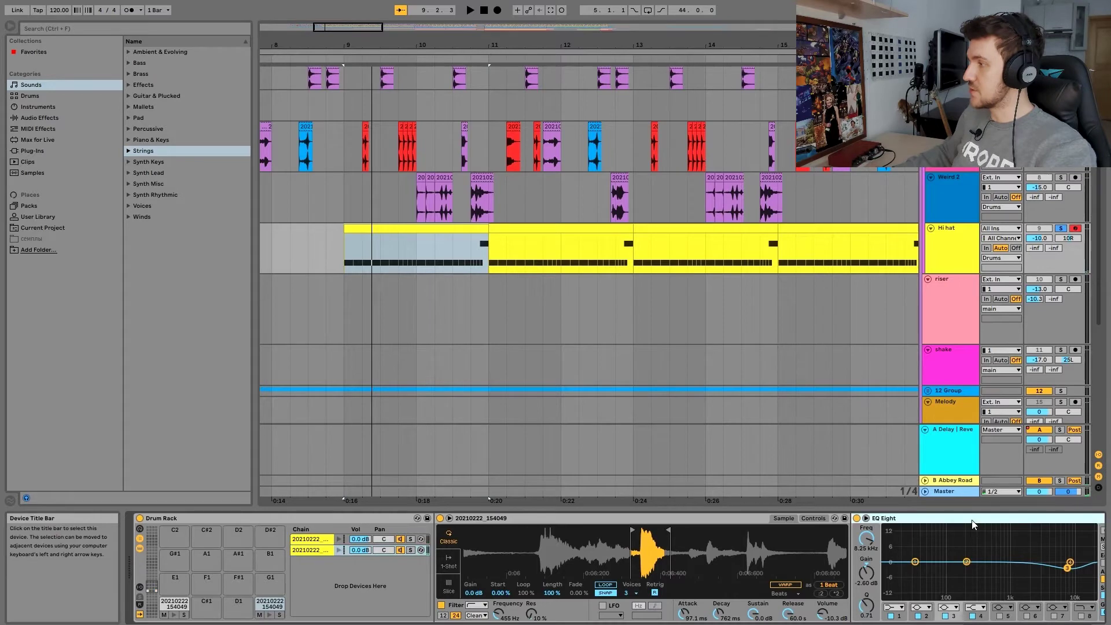
scroll(616, 567, "right", 5)
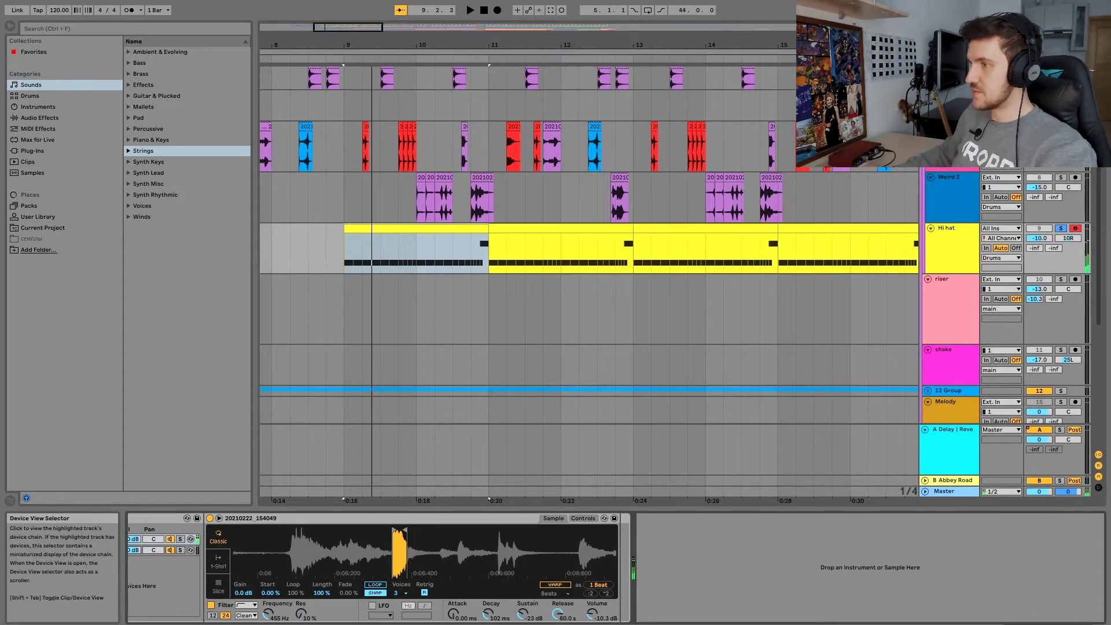
scroll(656, 528, "up", 3)
left_click_drag(634, 531, 755, 543)
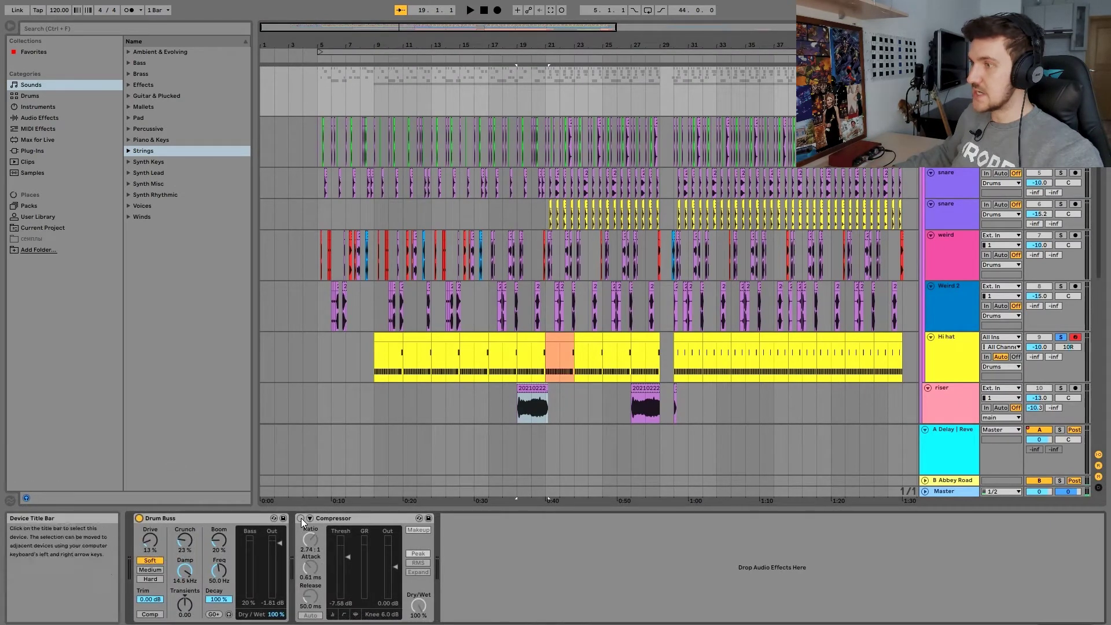
- Unsolo the Hi hat and play the drum group from bar 5, switching its Drum Buss off and on to compare
left_click(317, 130)
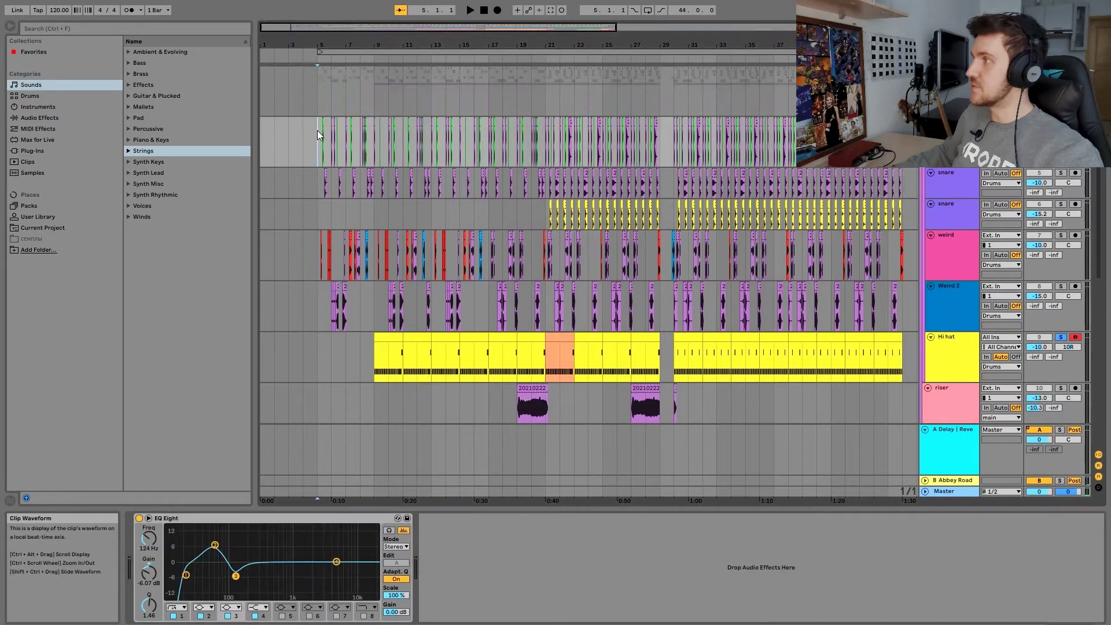
left_click(1060, 337)
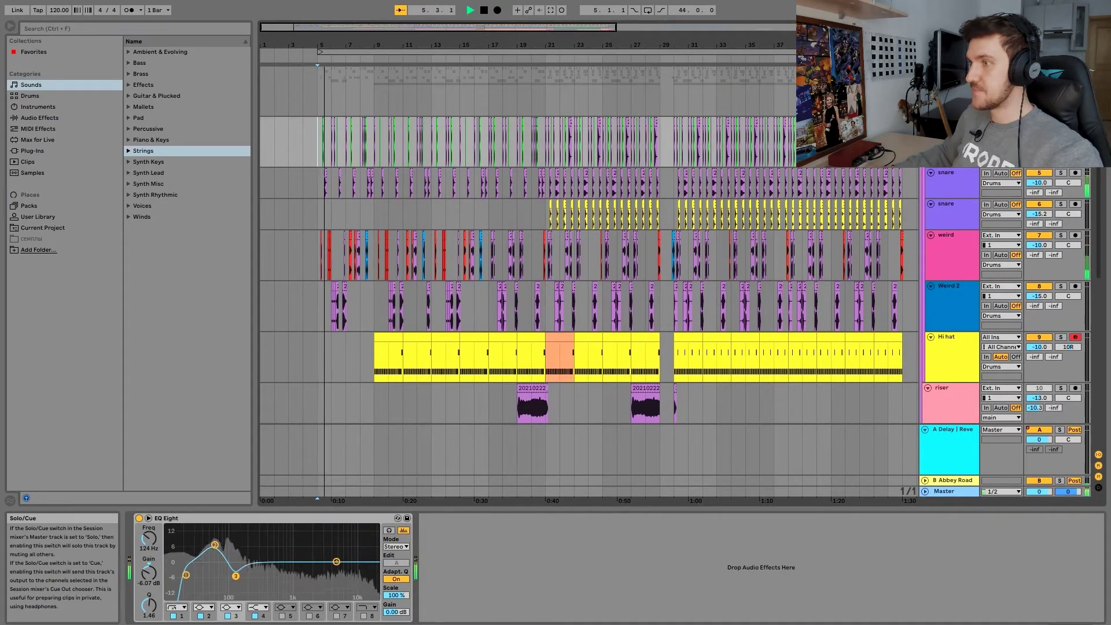
left_click(949, 73)
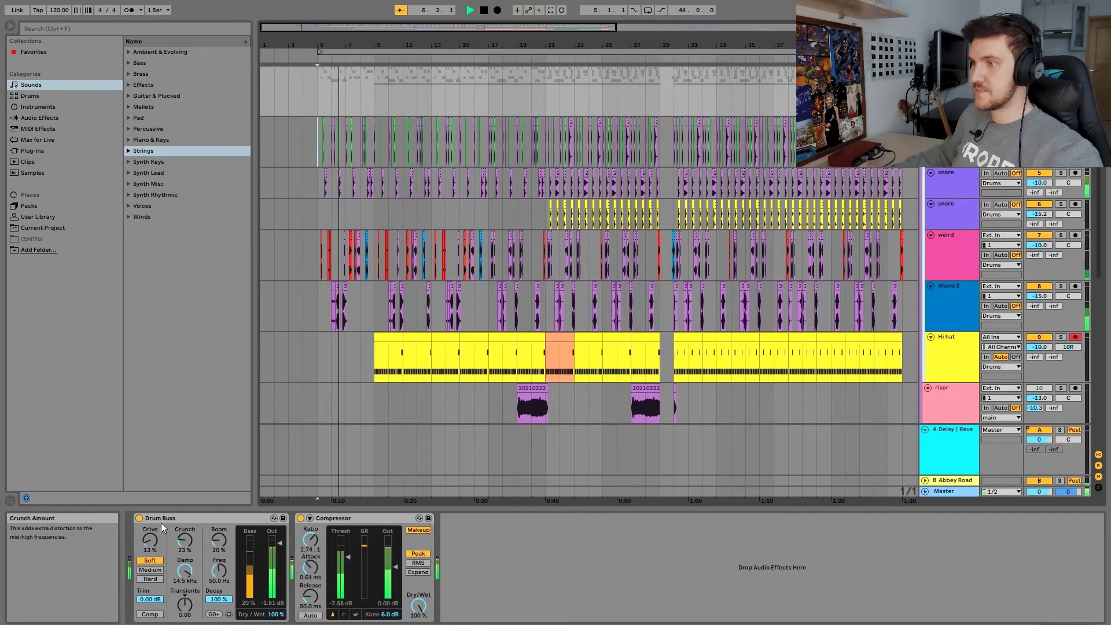
left_click(139, 519)
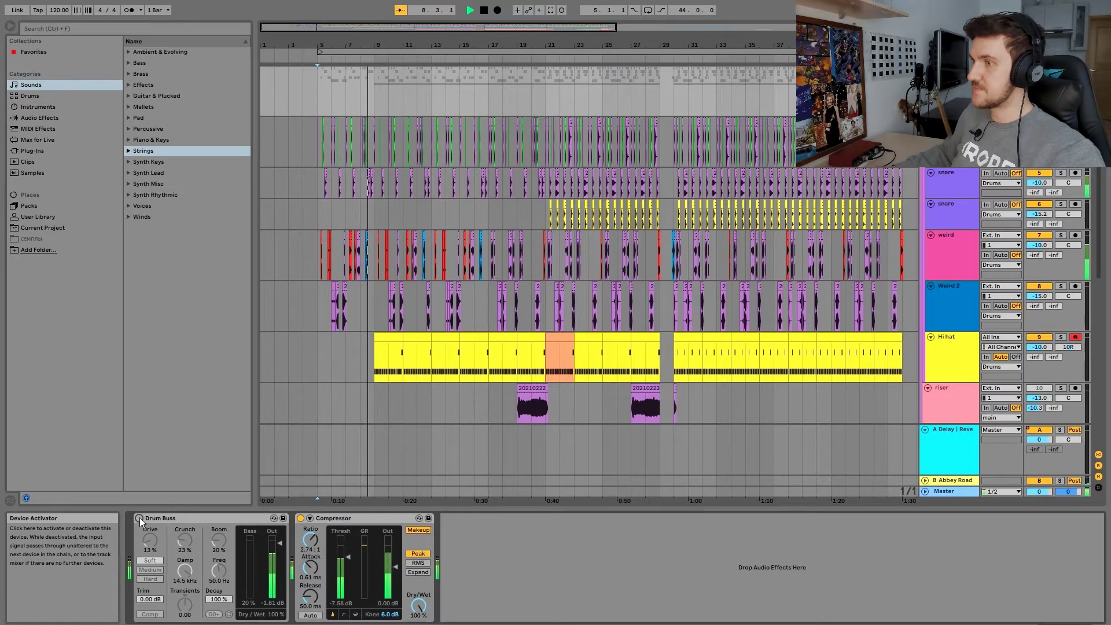
left_click(140, 518)
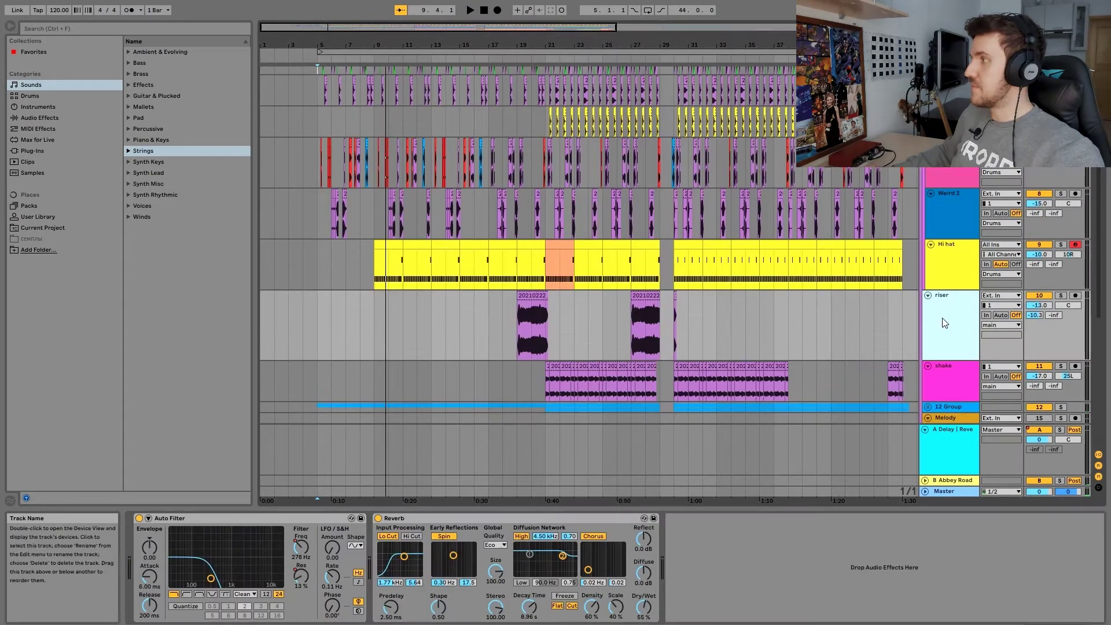
- Solo the riser track and listen to its first clip at bar 19
scroll(1076, 306, "down", 2)
left_click(1076, 306)
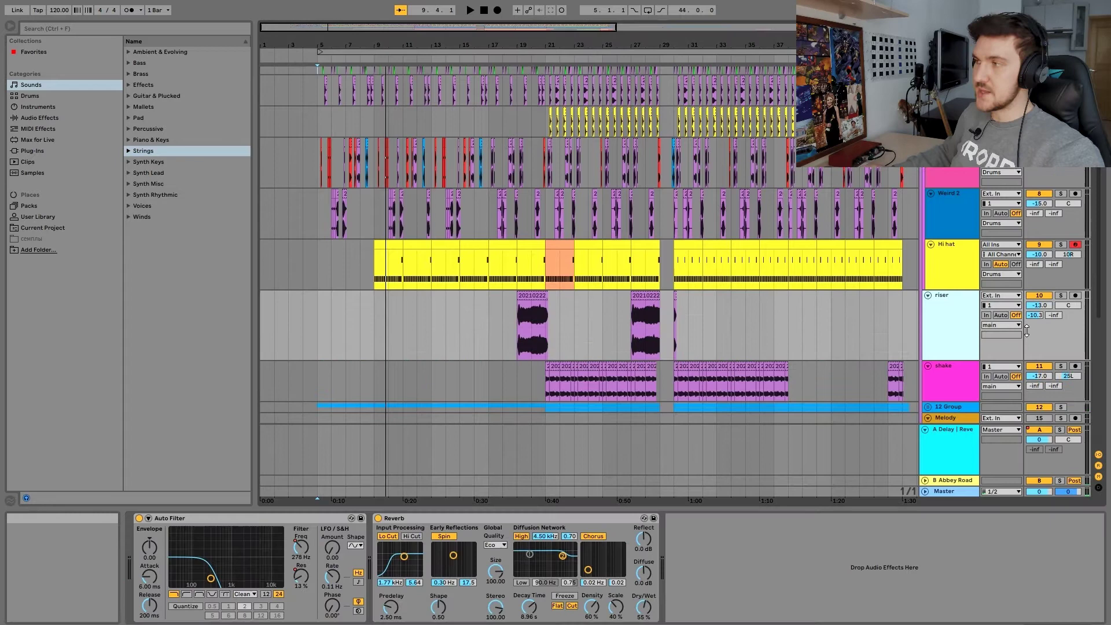
left_click(1060, 295)
left_click(536, 297)
key("space")
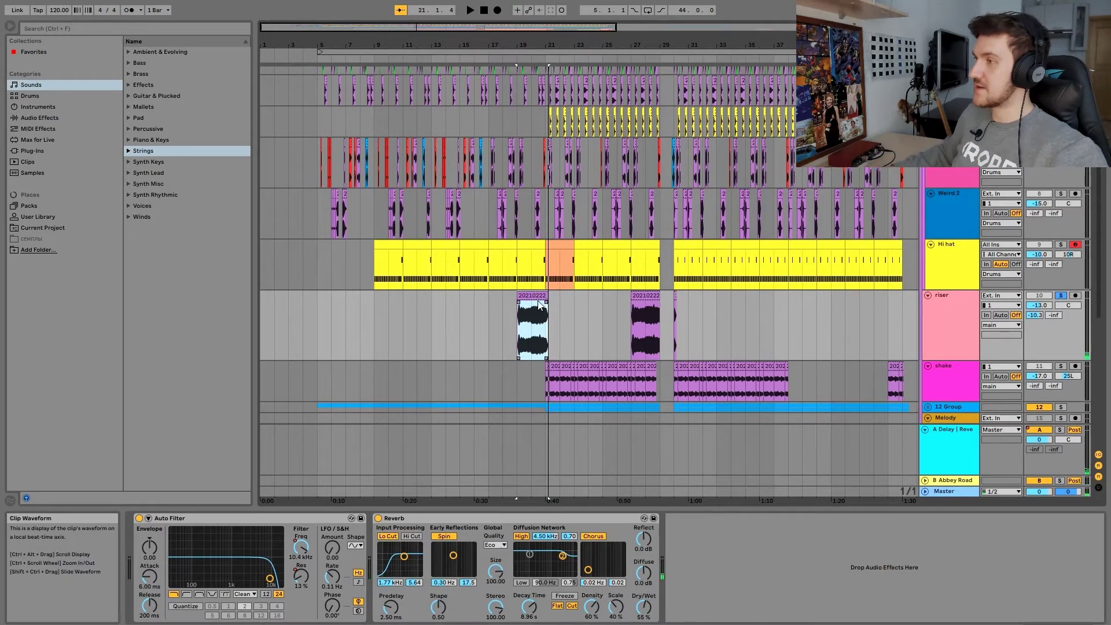
- Close the shake clip's source video 20210222_153536.mp4 and listen to the shake track from bar 21
key("space")
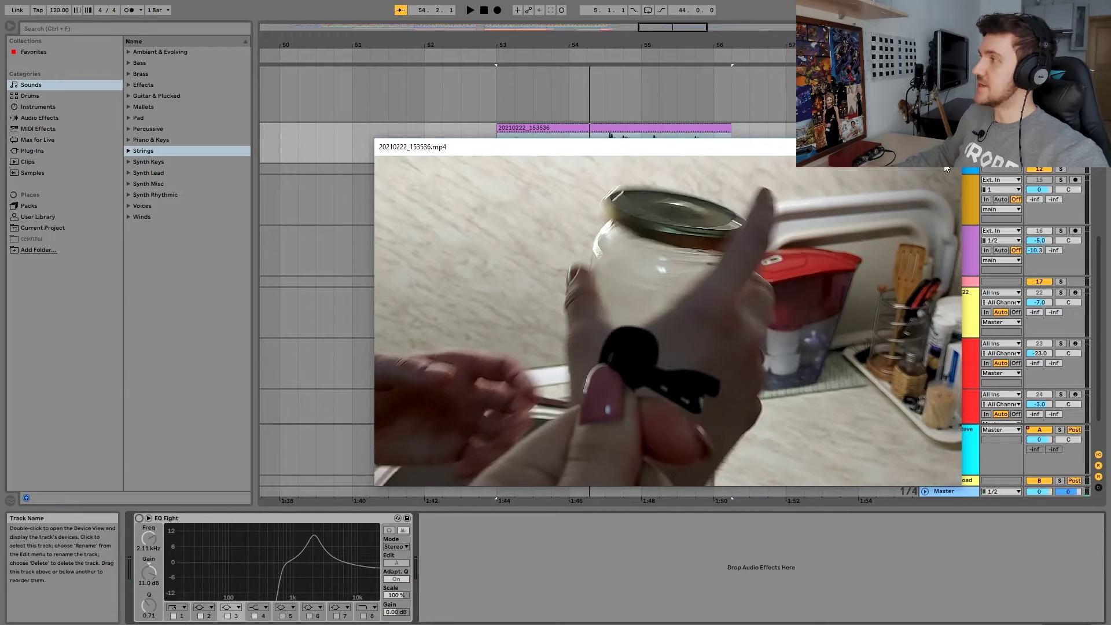
left_click(949, 147)
scroll(528, 203, "down", 5)
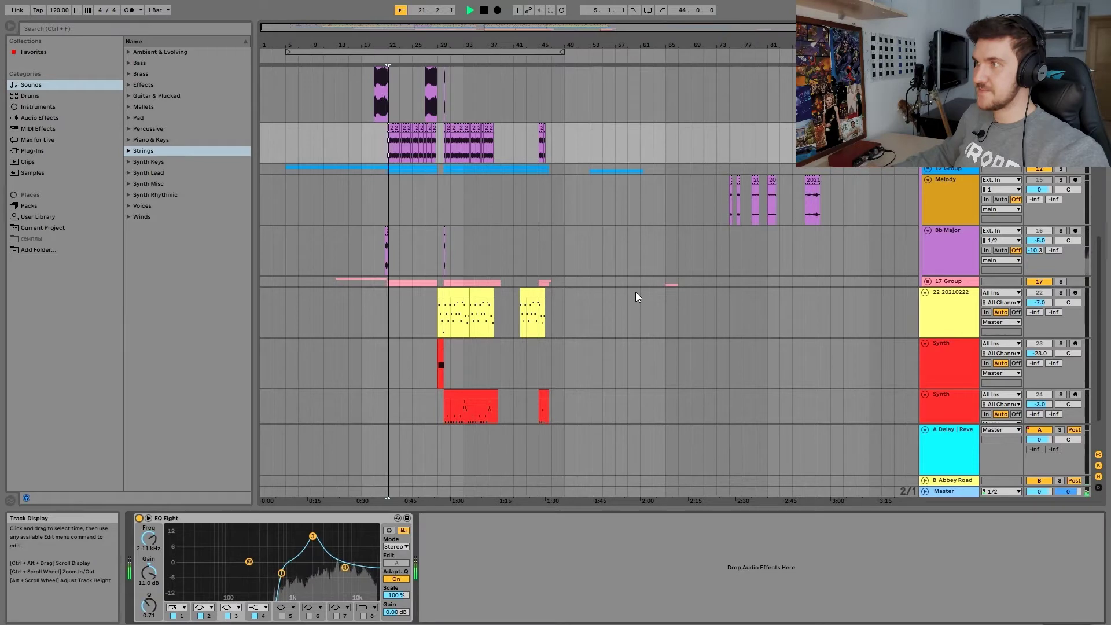
- Expand the bass group and solo the first BASS track from bar 21, briefly soloing the second BASS track to compare the layers
scroll(745, 207, "up", 5)
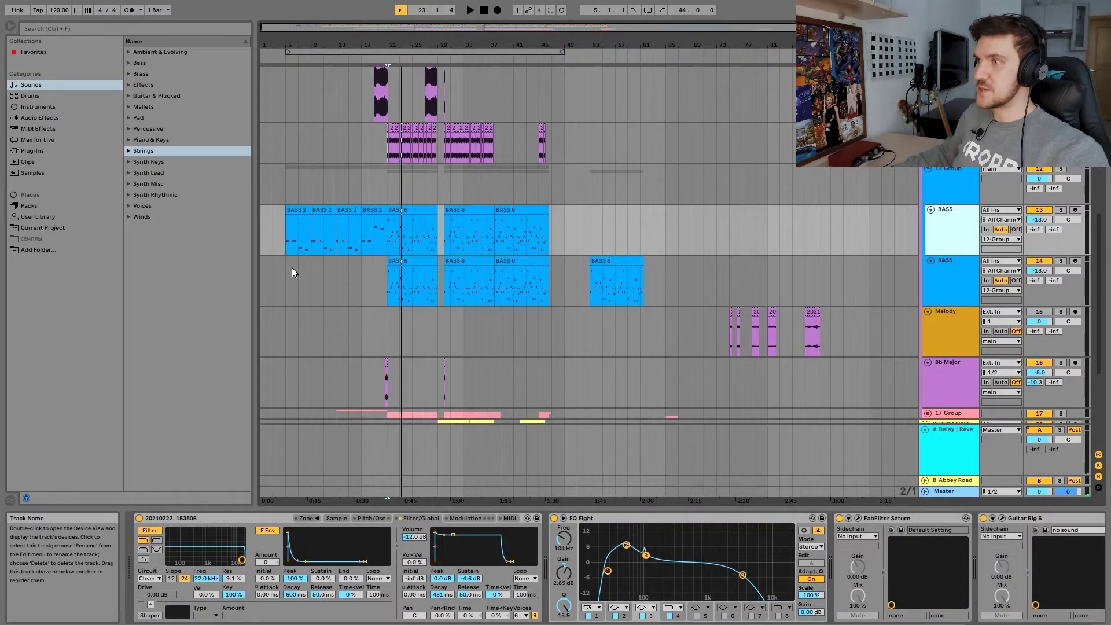
left_click(295, 211)
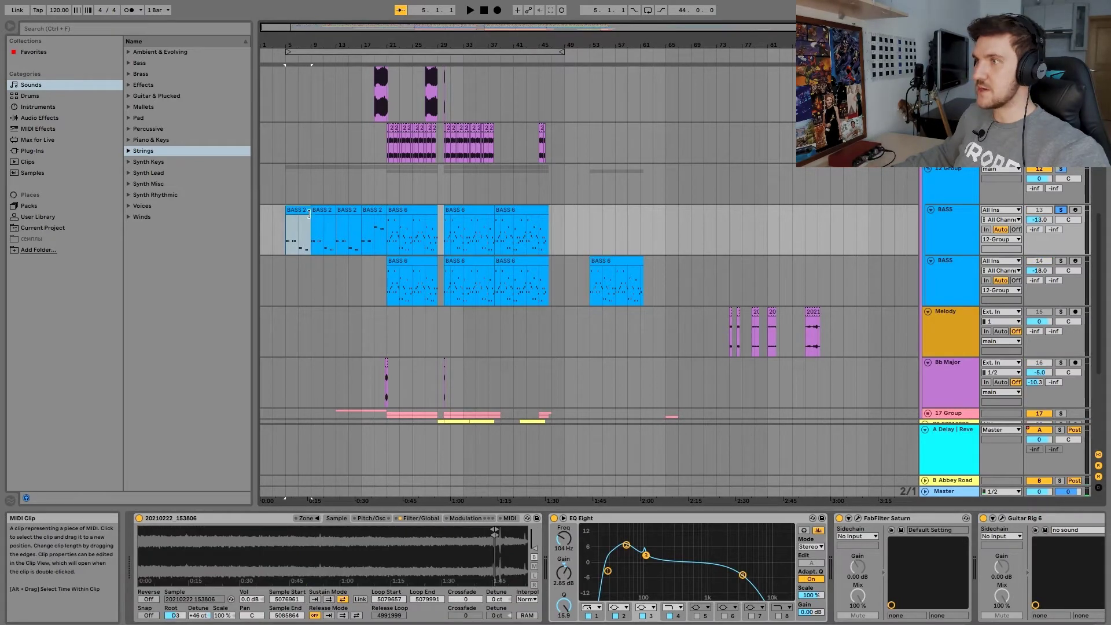
left_click(398, 214)
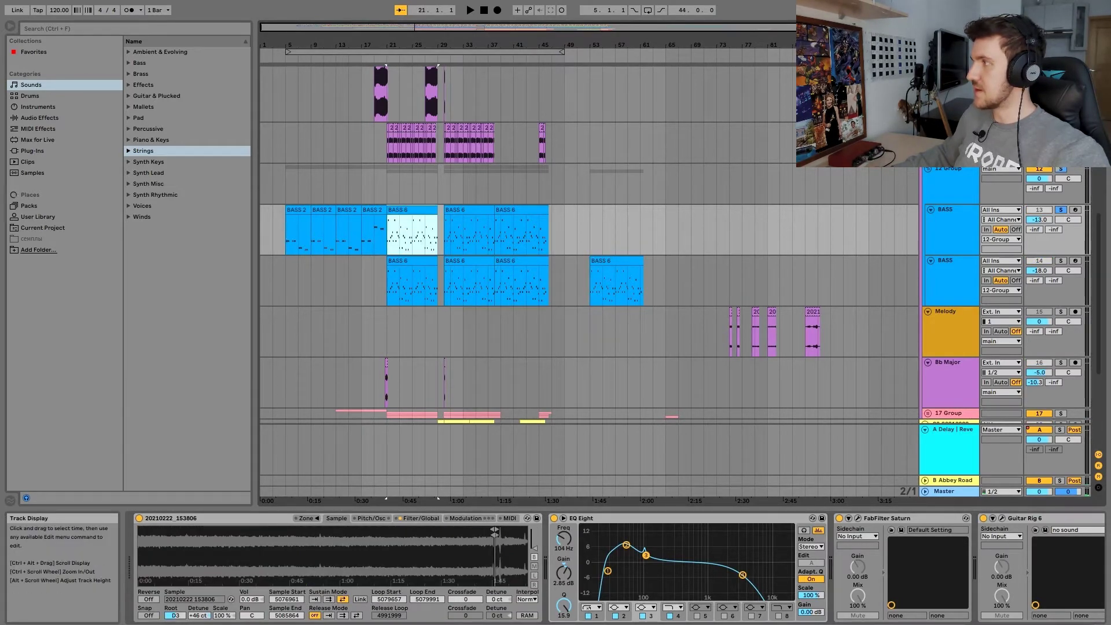
key("space")
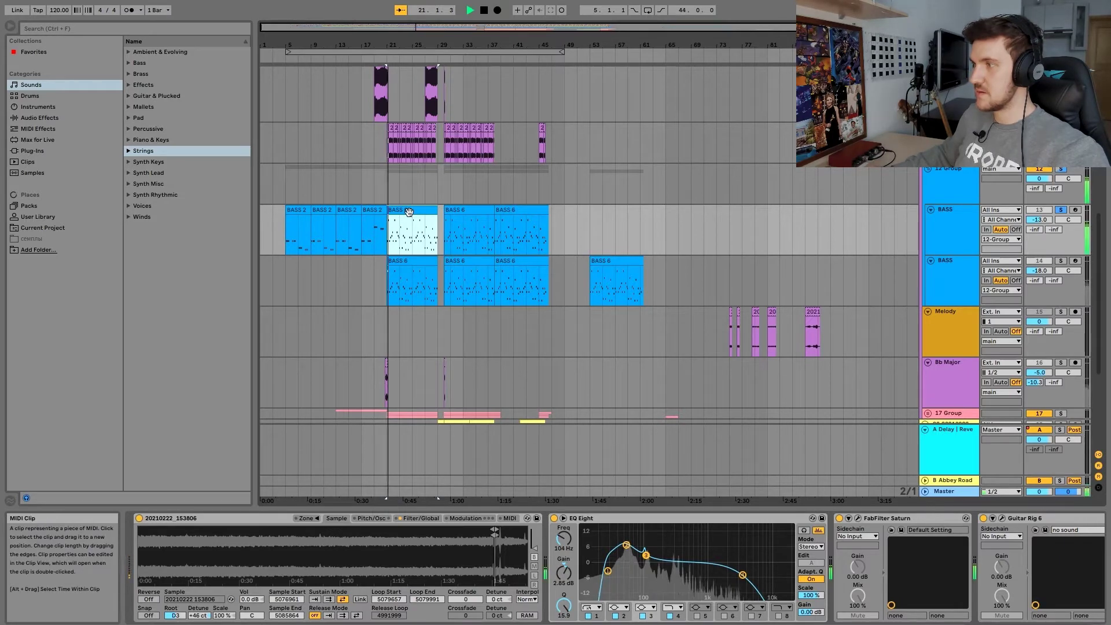
left_click(1061, 261)
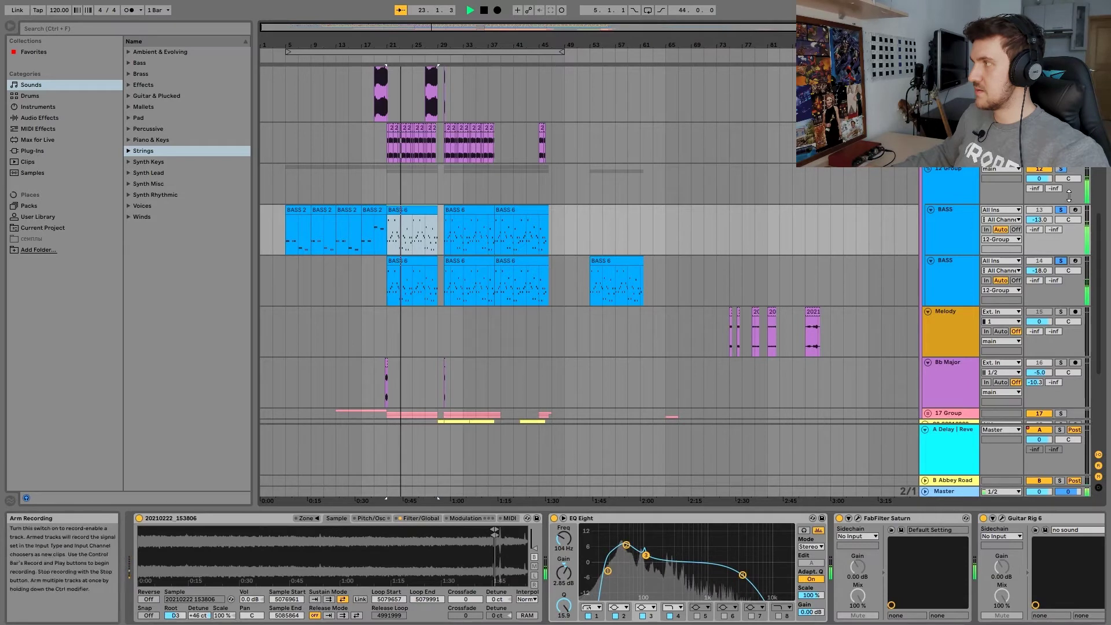
left_click(1061, 261)
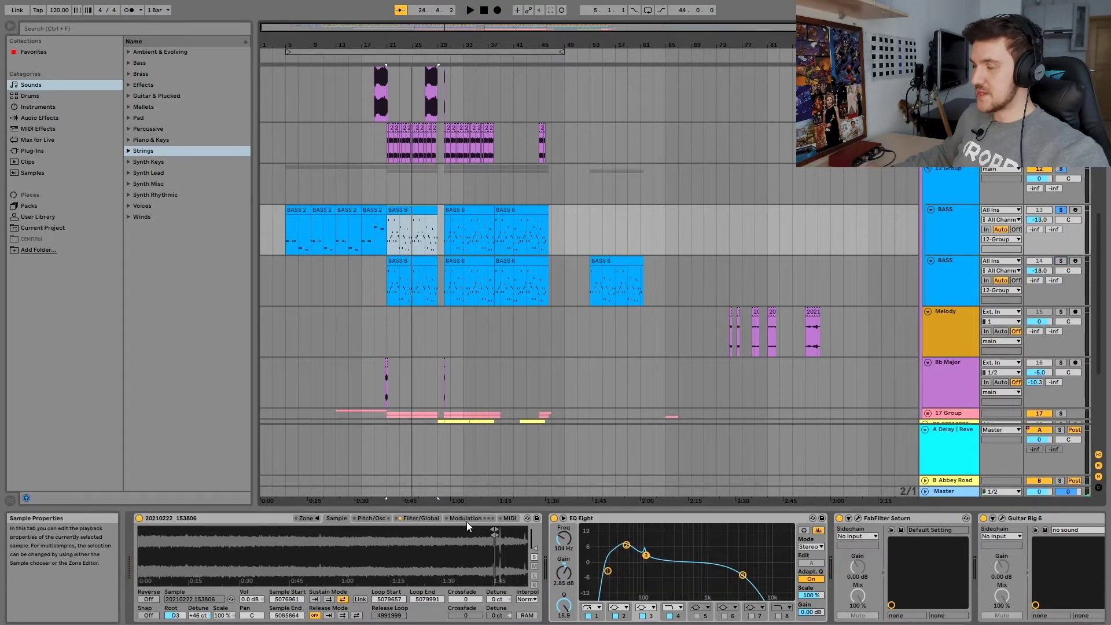
- Zoom into sample 20210222_153806 in the first BASS track's sampler and audition the raw sound over a wider sample region without effects
left_click_drag(466, 522, 474, 534)
left_click_drag(379, 547, 382, 560)
left_click_drag(498, 567, 224, 561)
left_click_drag(393, 538, 425, 535)
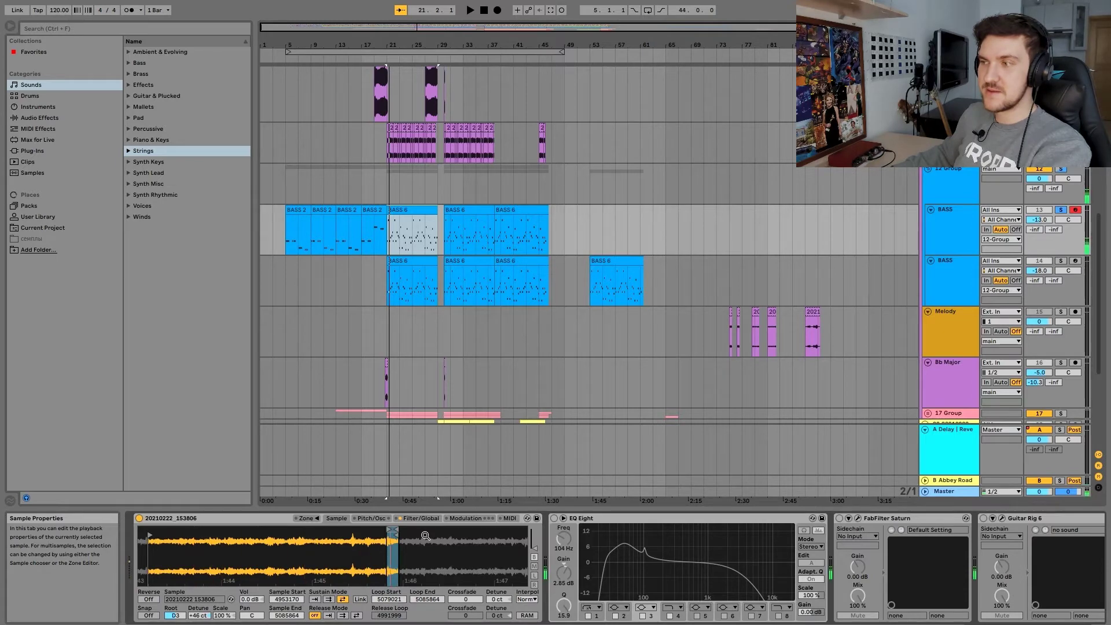
scroll(813, 519, "down", 5)
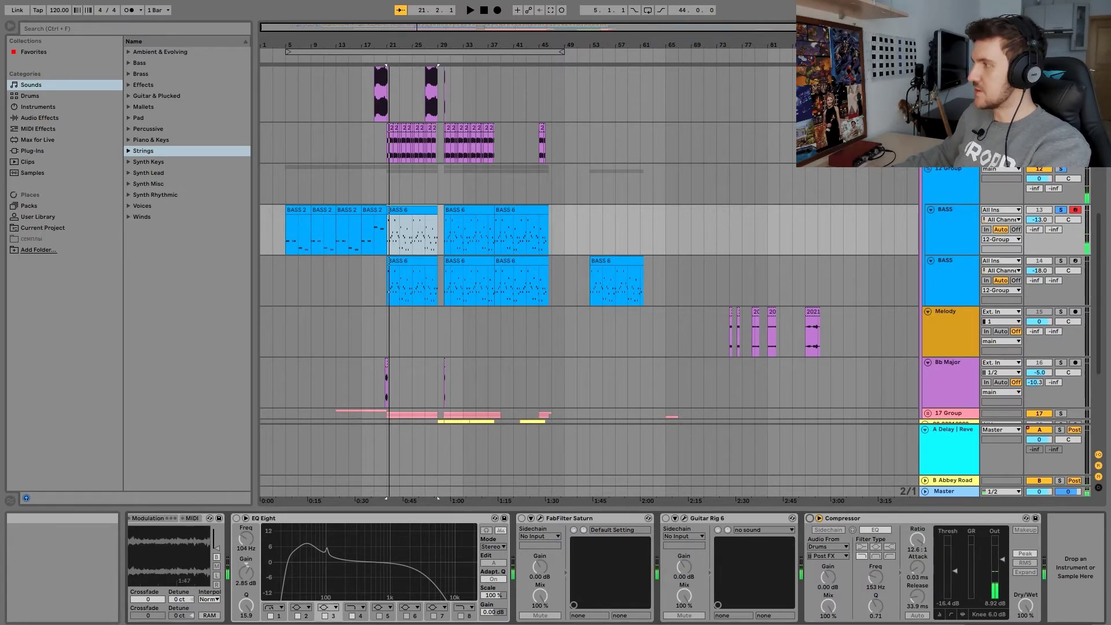
scroll(355, 516, "up", 5)
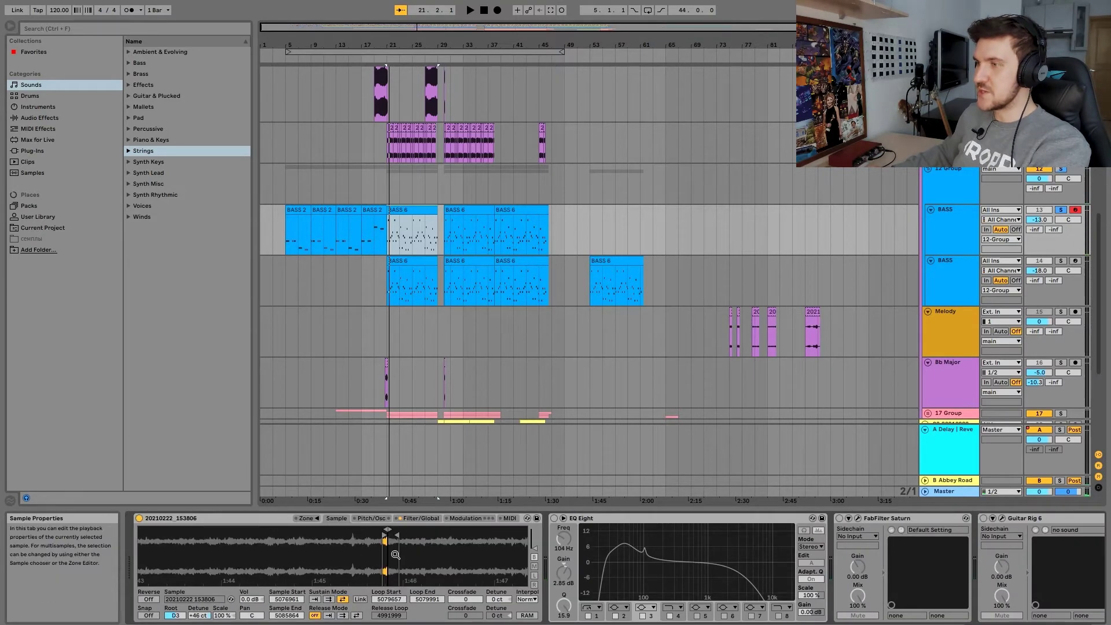
- Re-enable the first BASS track's EQ Eight and FabFilter Saturn, viewing Saturn's Warm Tape settings
left_click(554, 519)
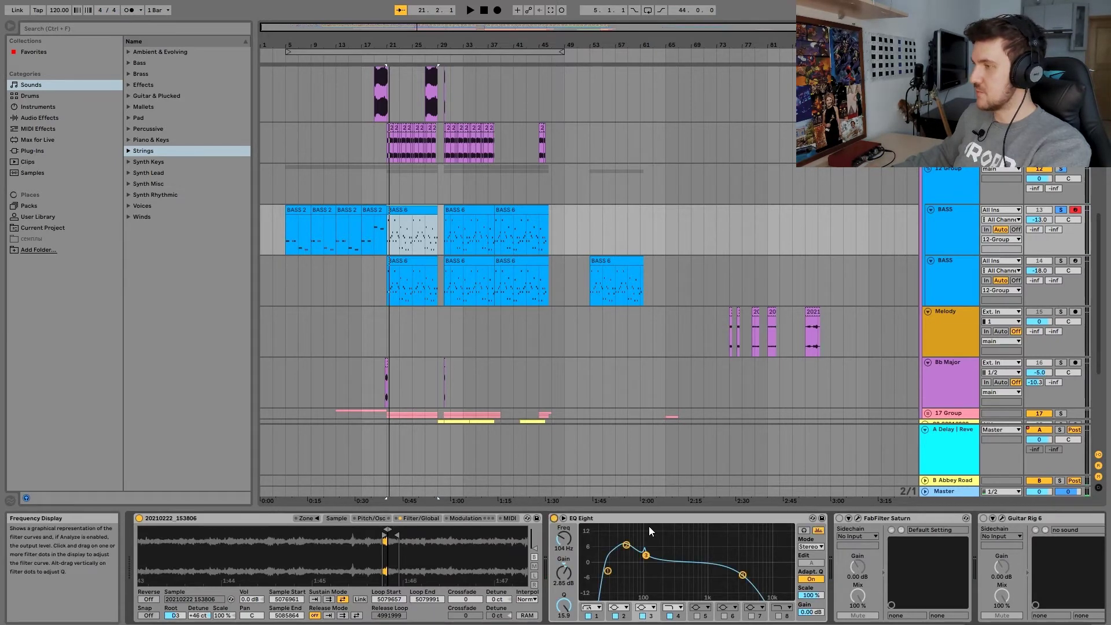
left_click(858, 519)
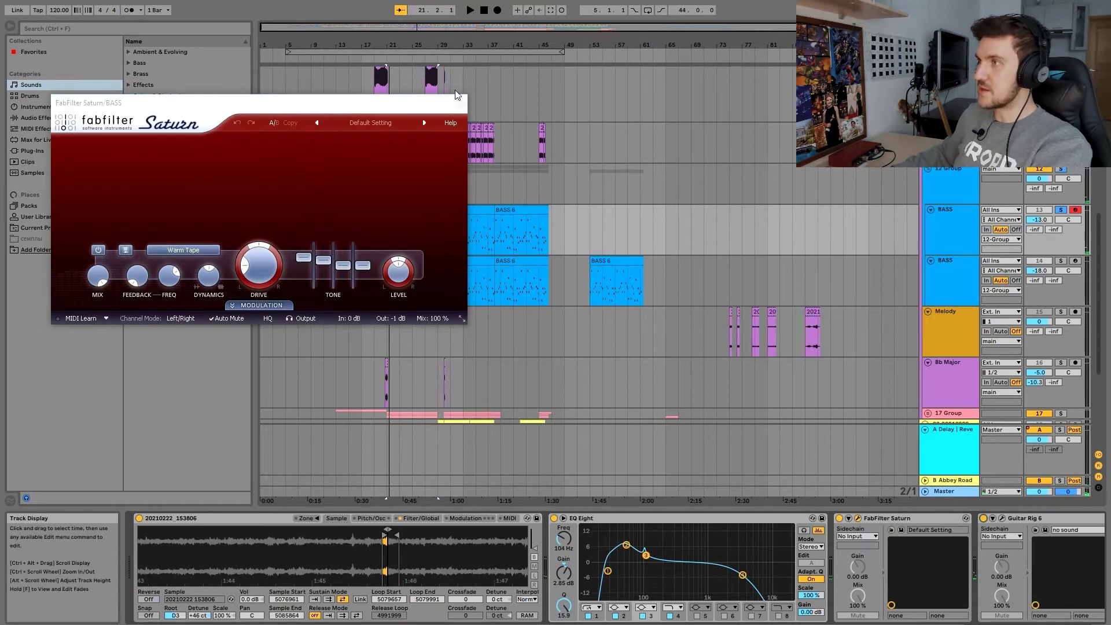
left_click(463, 105)
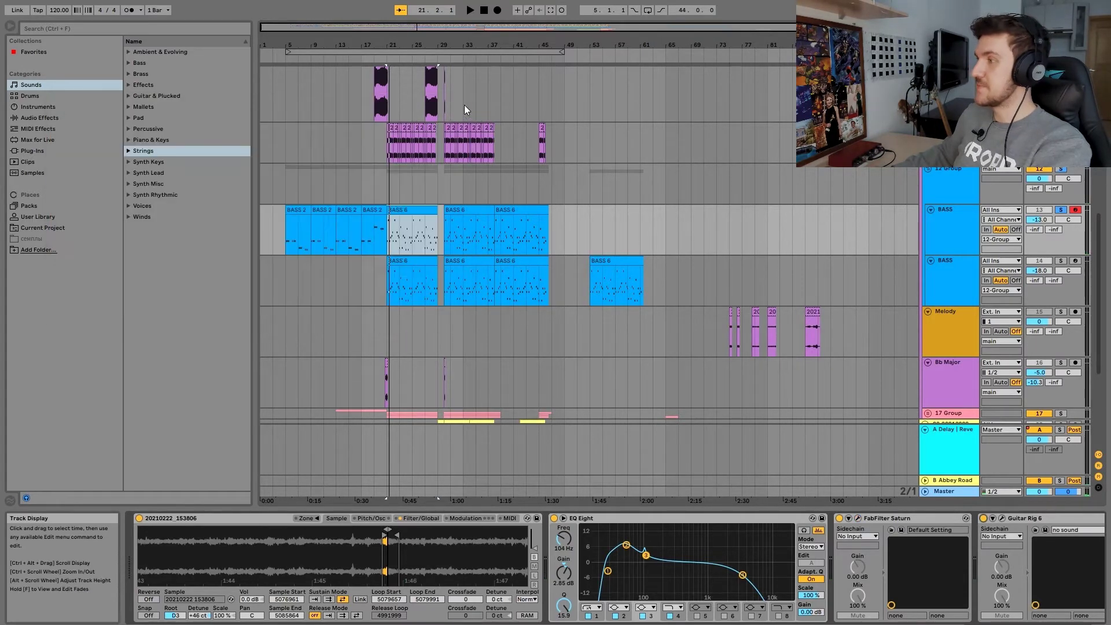
- Inspect Guitar Rig 6's Dirty Studio Bass preset on the first BASS track, comparing the sound with the plug-in off and on
left_click(1001, 519)
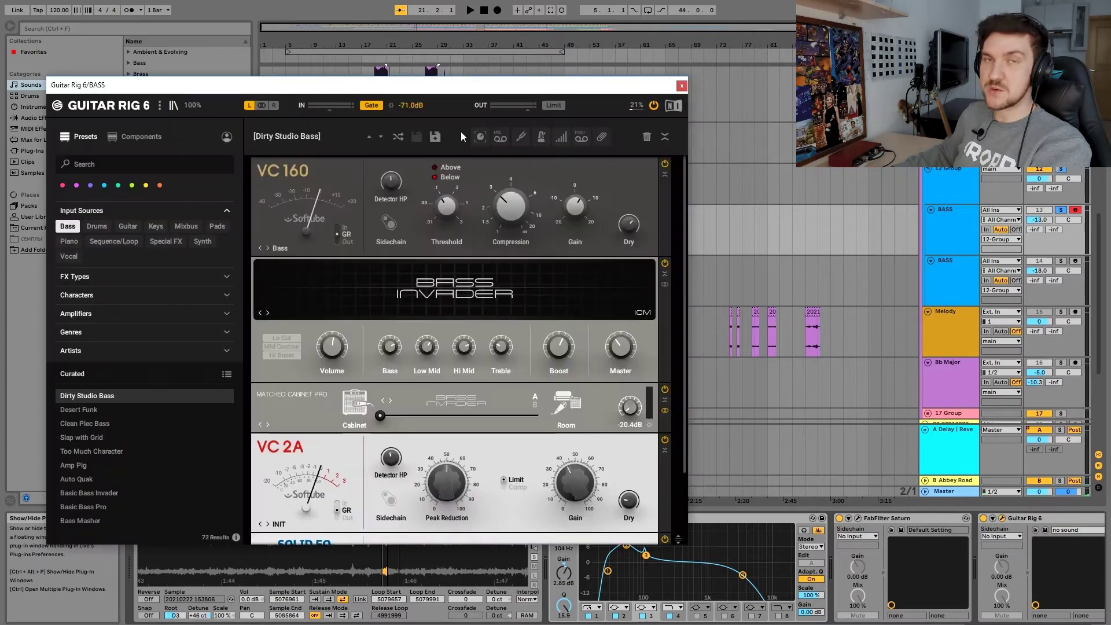
left_click_drag(519, 87, 658, 82)
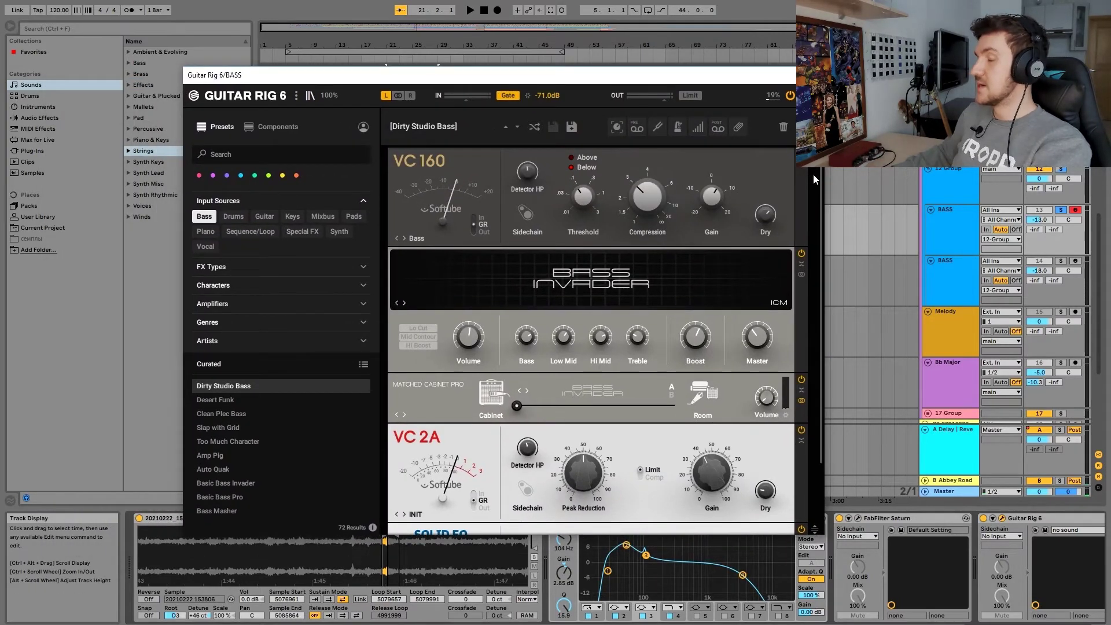
key("space")
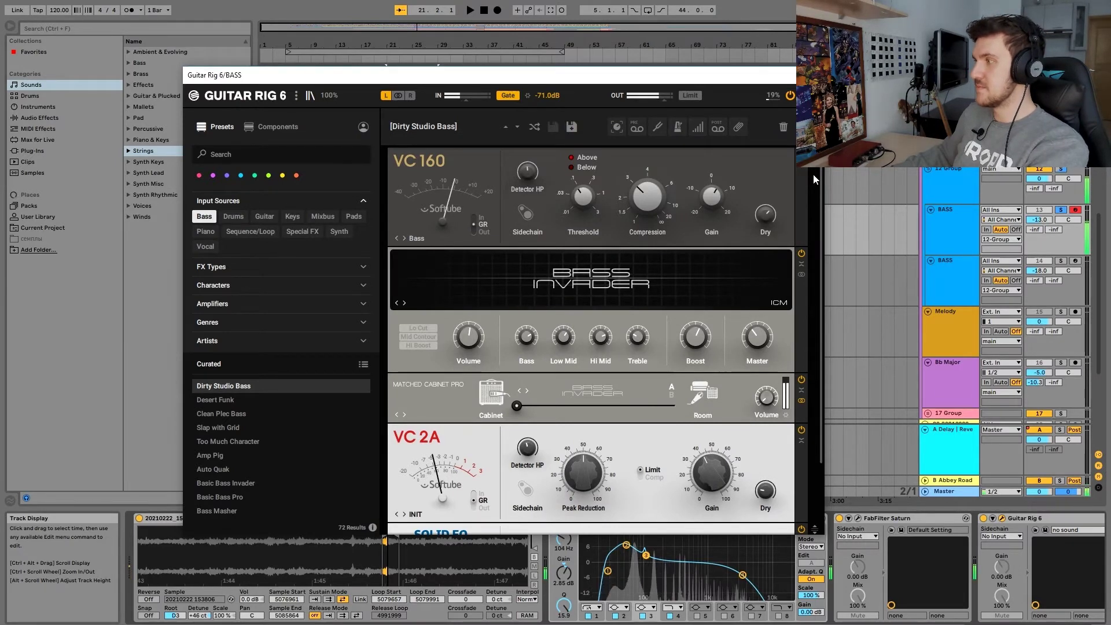
left_click(983, 519)
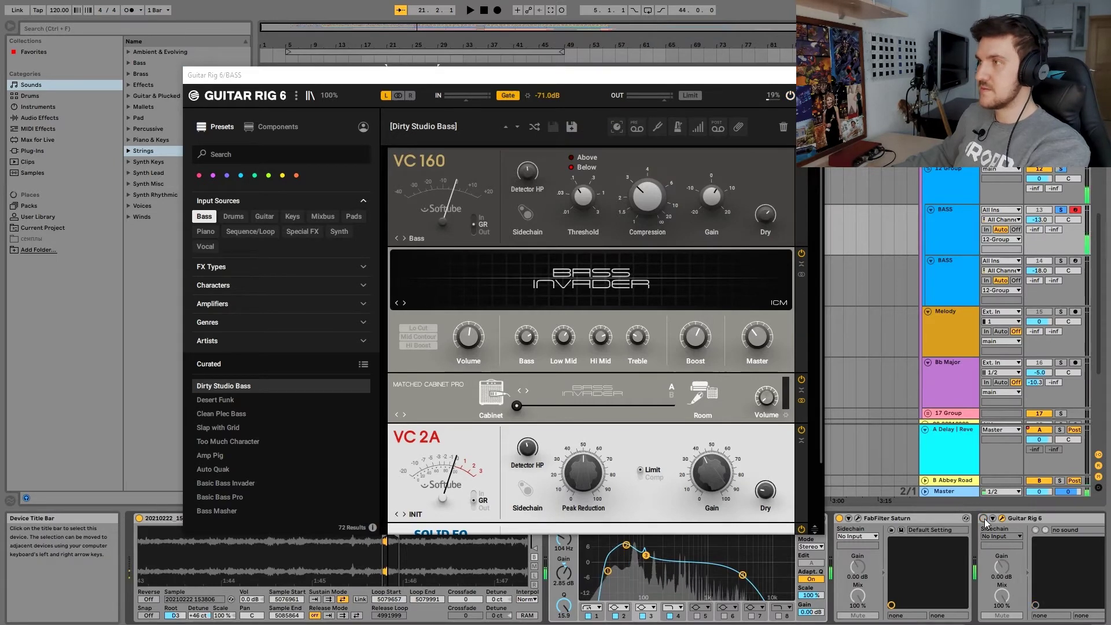
left_click(984, 519)
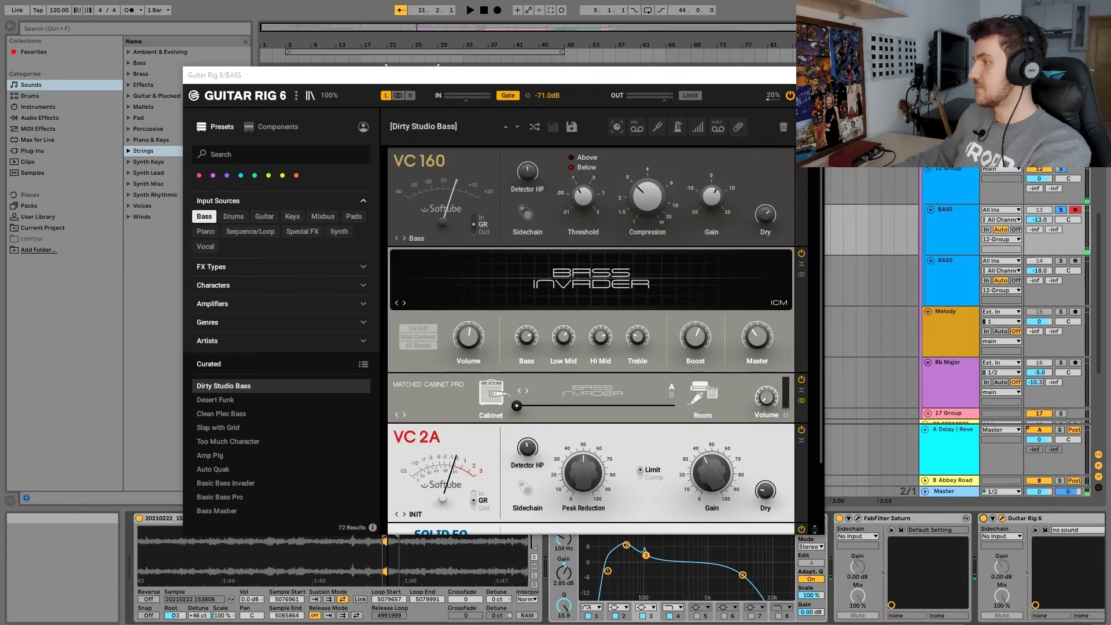
left_click(1097, 472)
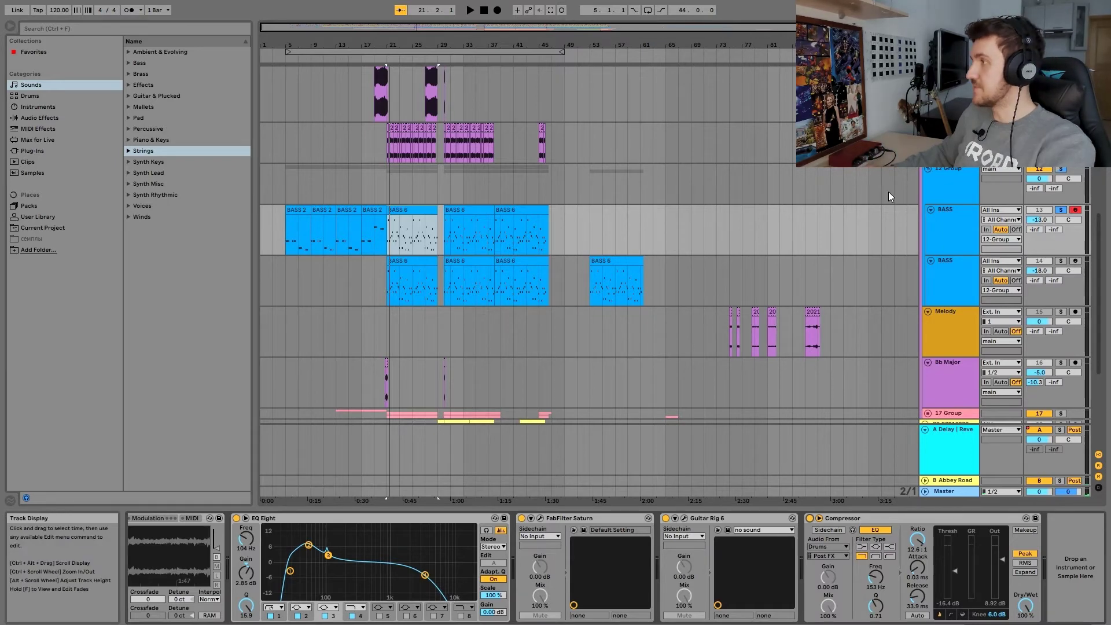
- Examine the second BASS track's sampler, EQ Eight, FabFilter Saturn, Guitar Rig 6 and Compressor
left_click(949, 283)
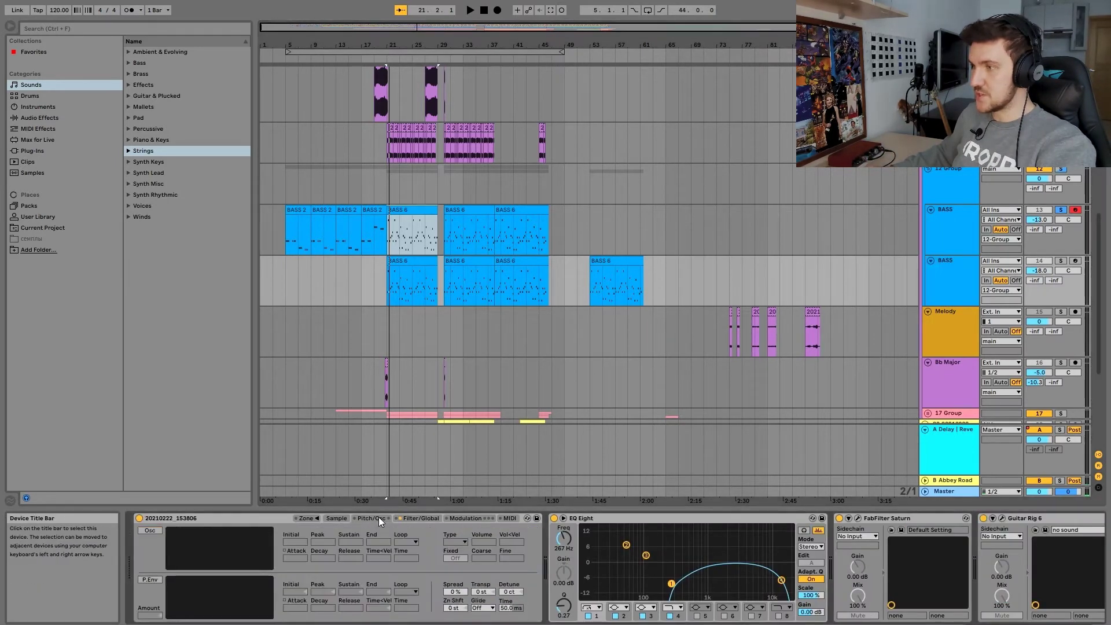
left_click(337, 519)
left_click(634, 519)
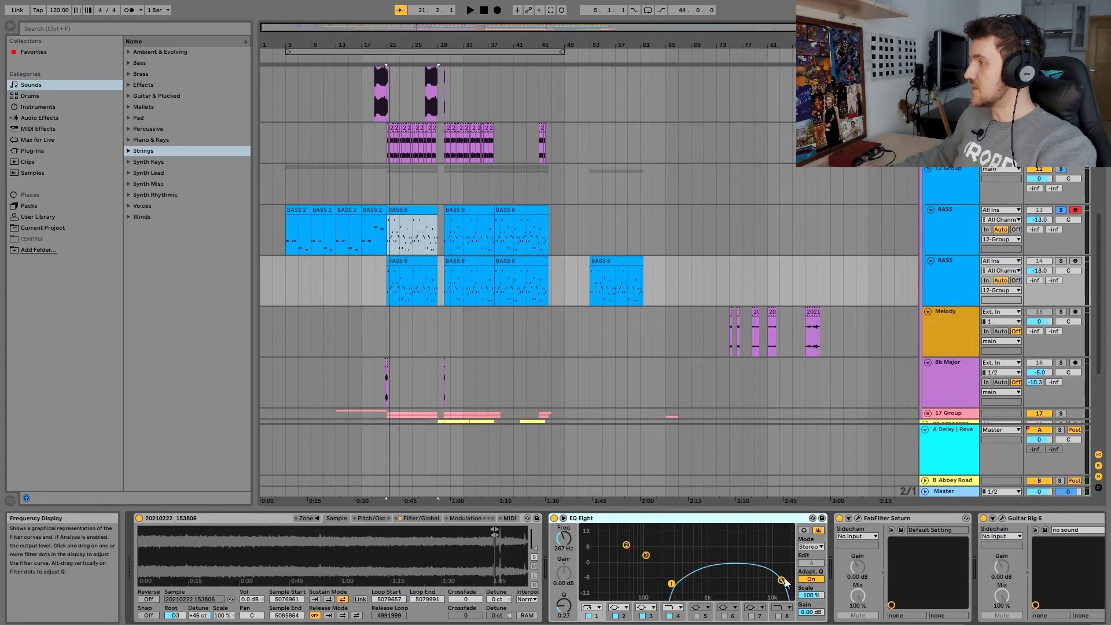
left_click(858, 519)
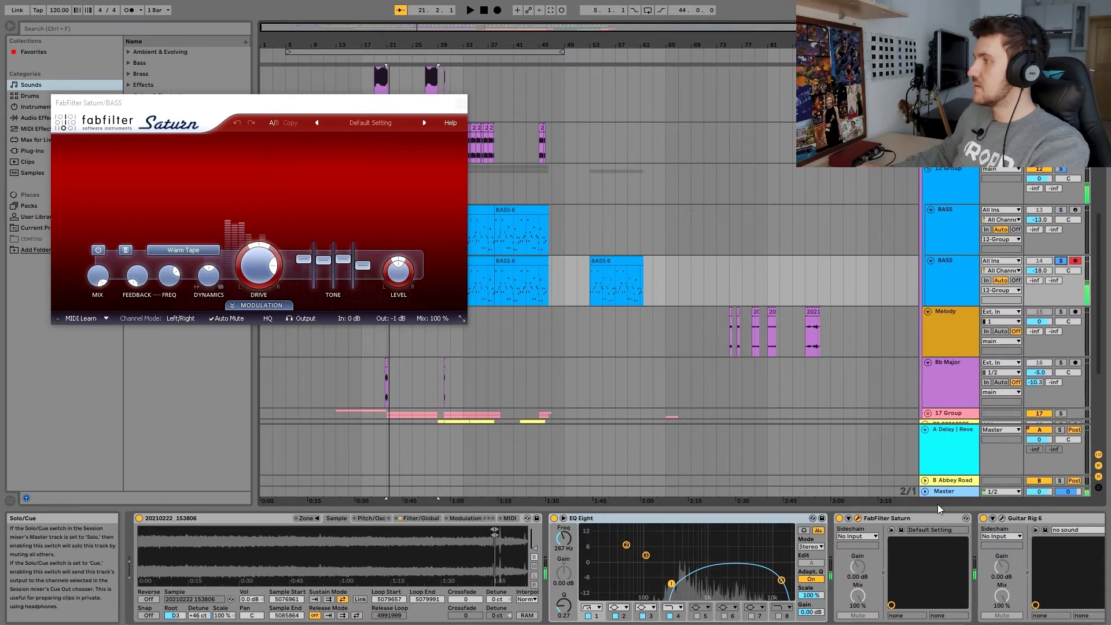
key("ctrl+alt+p")
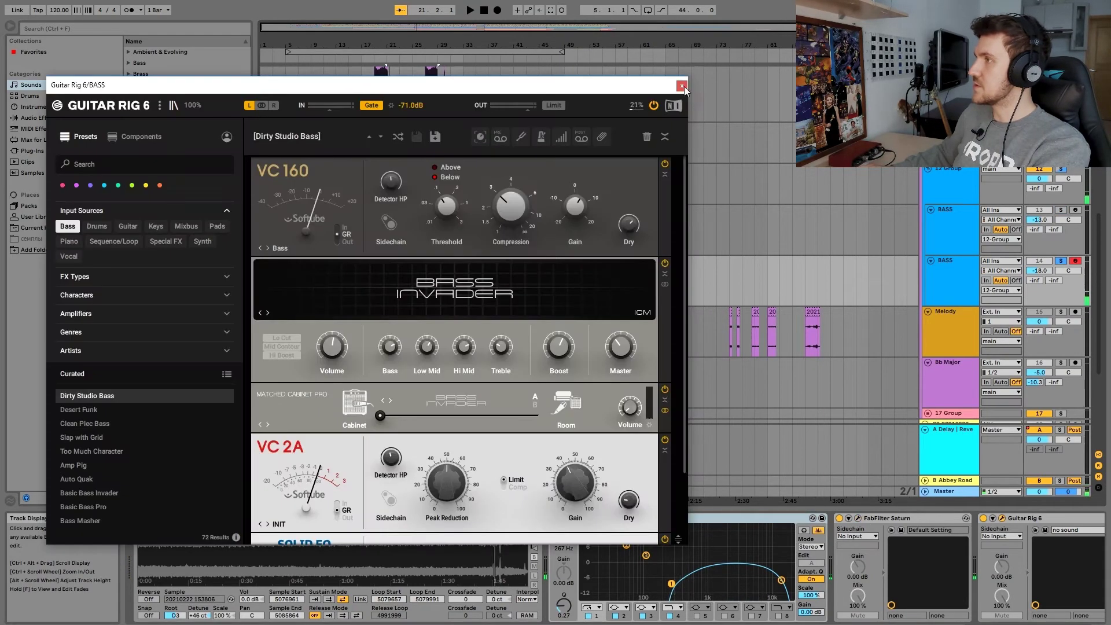
key("ctrl+alt+p")
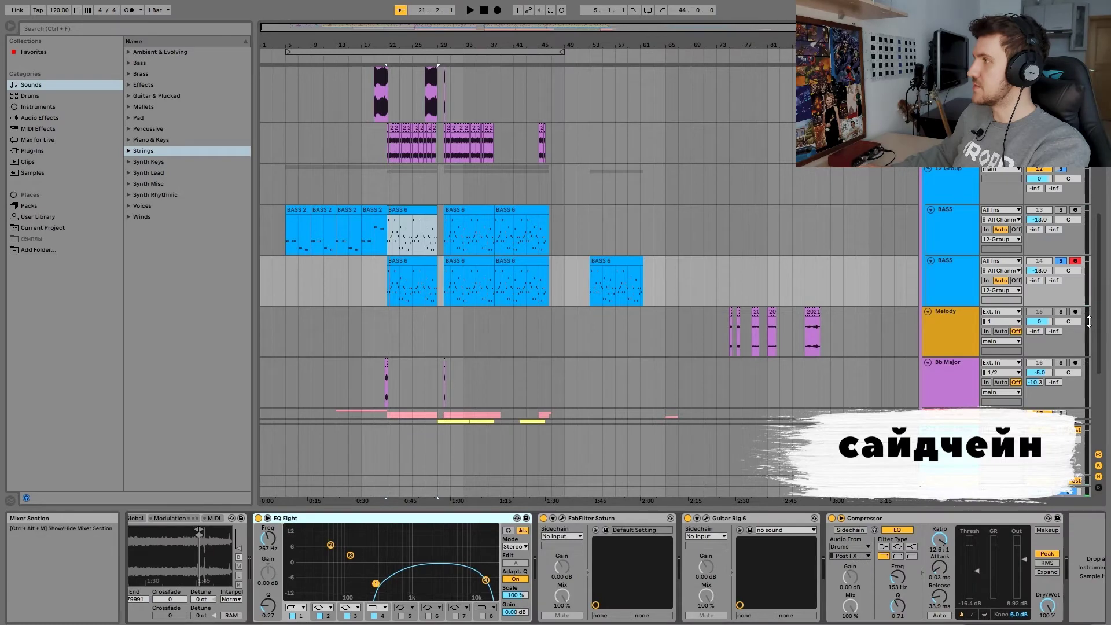
- View the bass group's Compressor and listen to both BASS tracks together
left_click(954, 184)
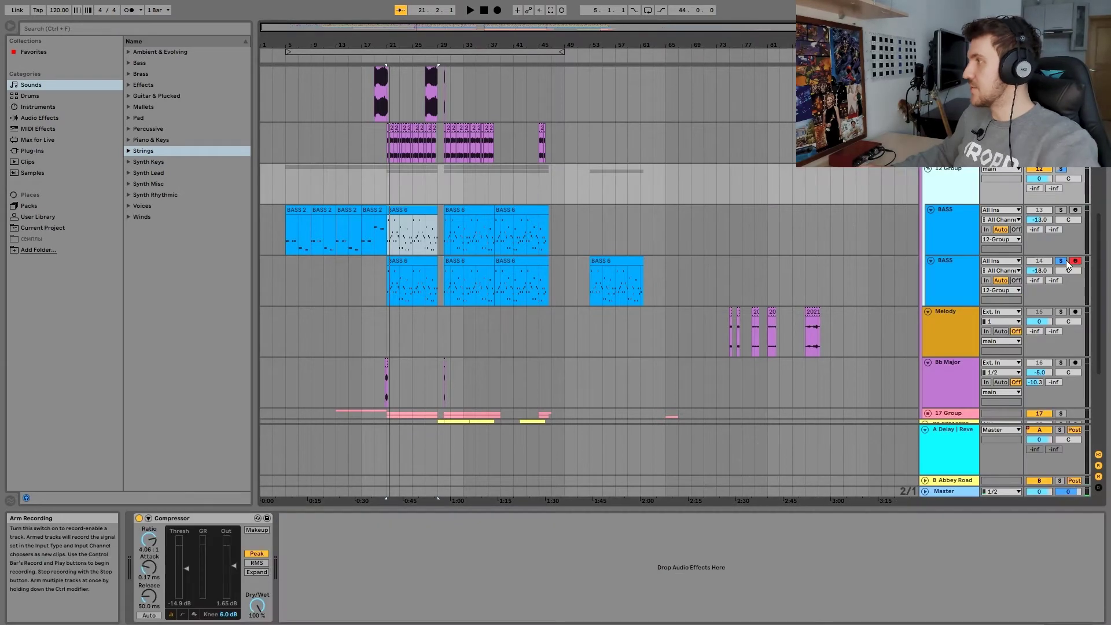
left_click(1062, 209)
key("space")
- Unsolo the bass and listen to the Bb Major track's clip just before bar 21
scroll(540, 276, "down", 3)
left_click(540, 277)
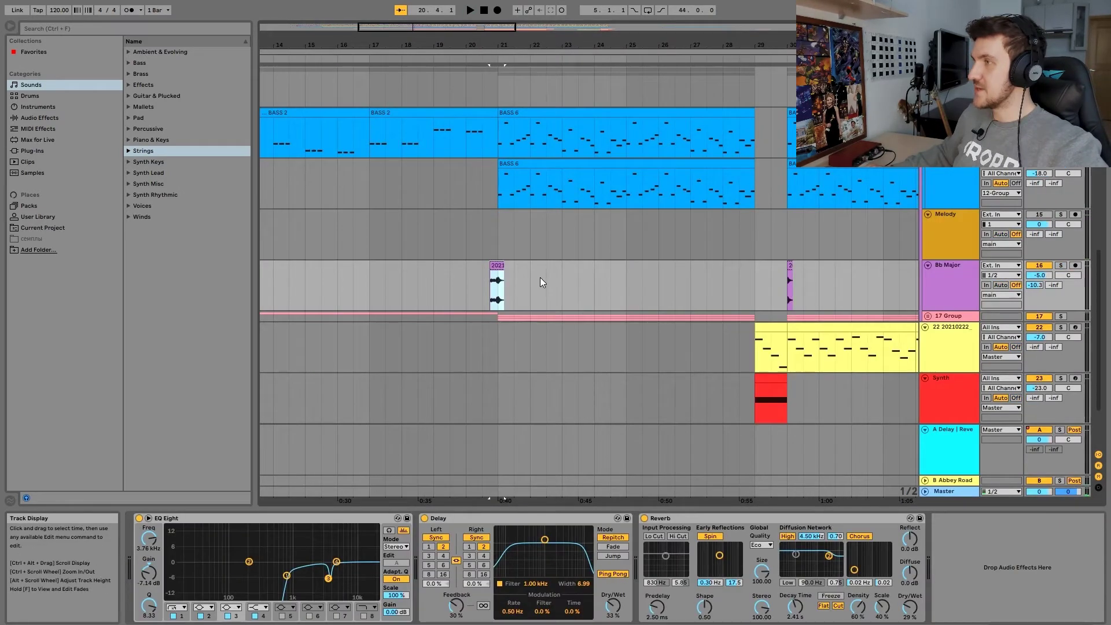
key("space")
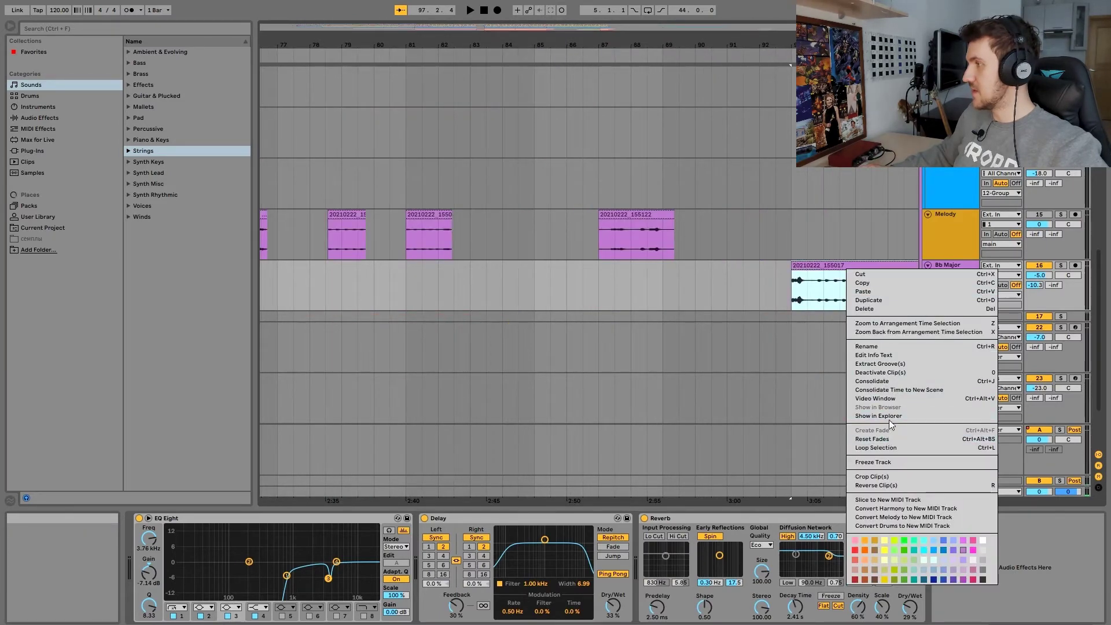
- Solo the Bb Major track and play its raw clip 20210222_155017 near bar 93 with the source video shown
left_click(887, 398)
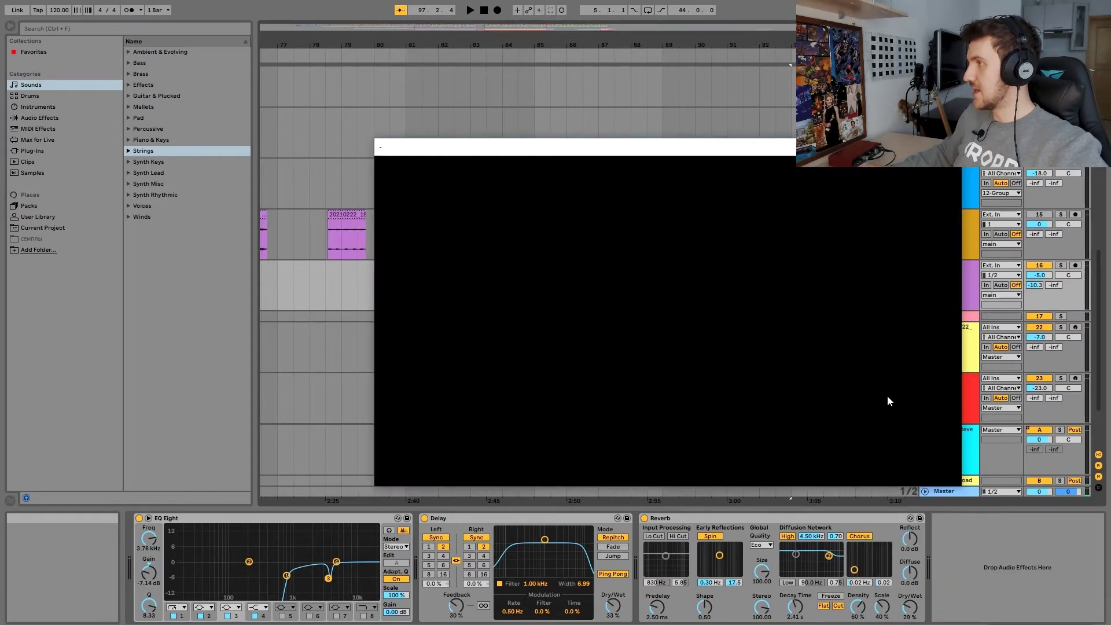
left_click(1061, 317)
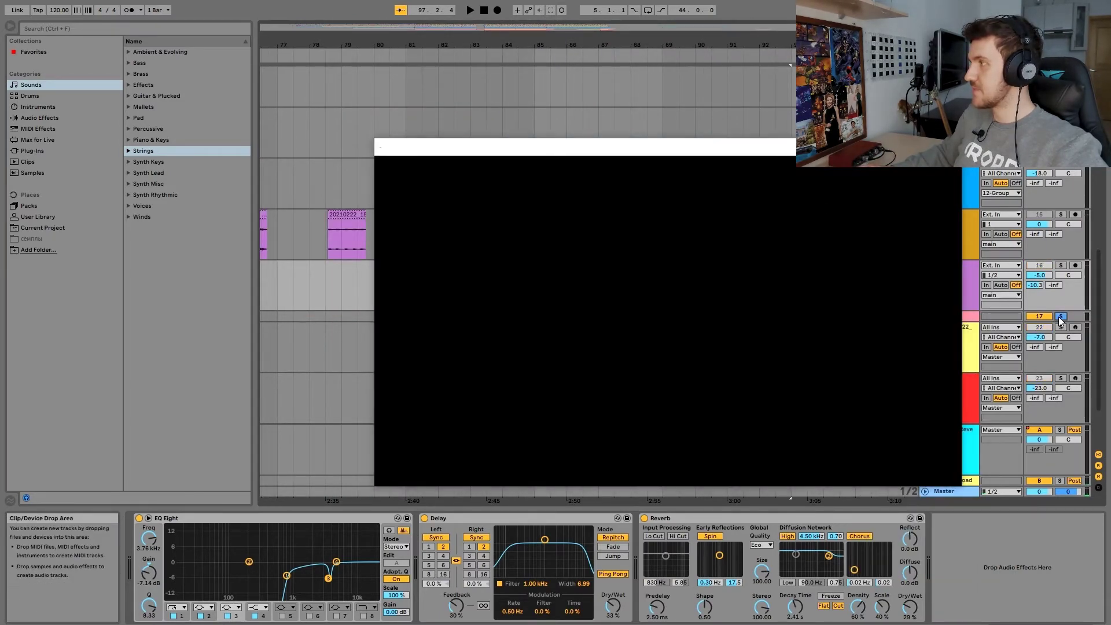
left_click(1060, 266)
key("space")
key("space")
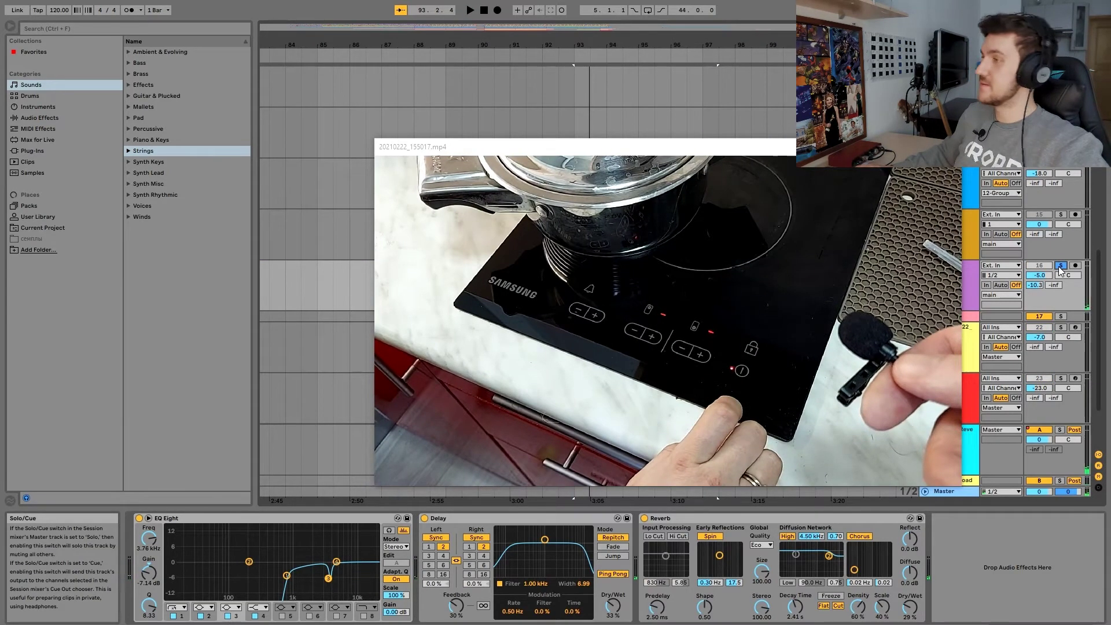
key("space")
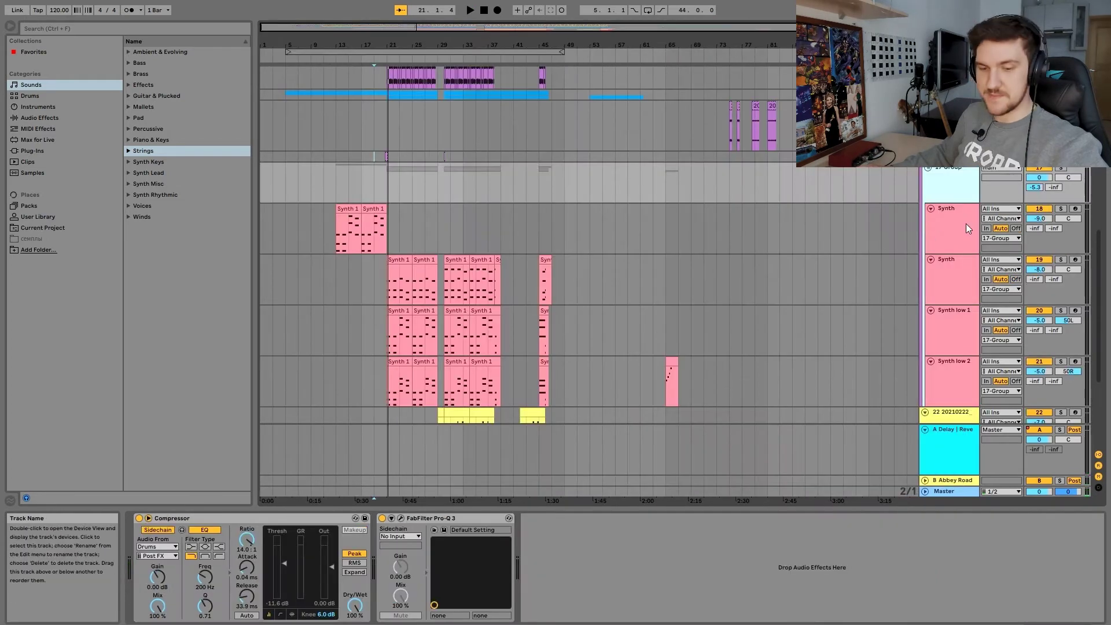
- Examine the samplers and effects on the second Synth, Synth low 1 and Synth low 2 tracks
left_click(958, 301)
left_click(957, 351)
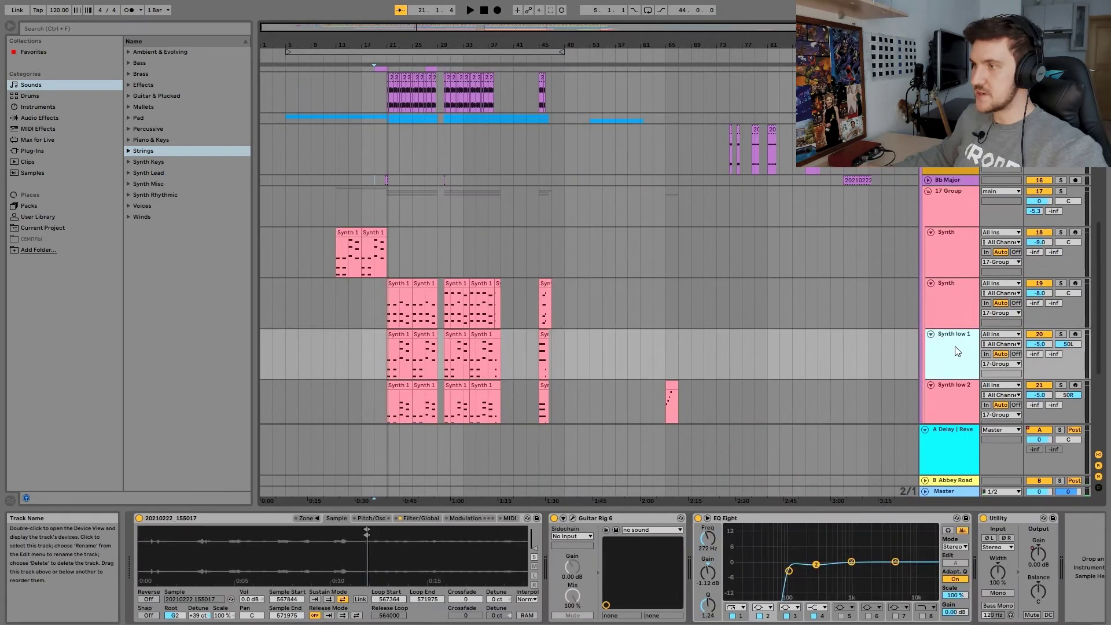
left_click(967, 401)
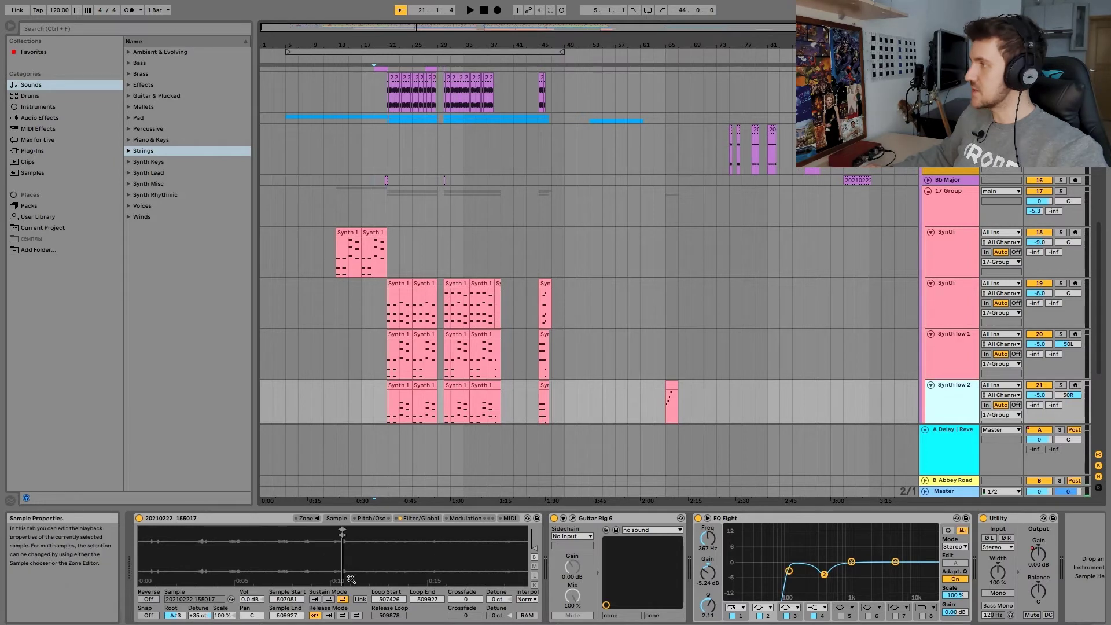
- Audition a wider region of sample 20210222_155017 on the first Synth track and view its Guitar Rig 6 Noise Scratcher preset
left_click(952, 255)
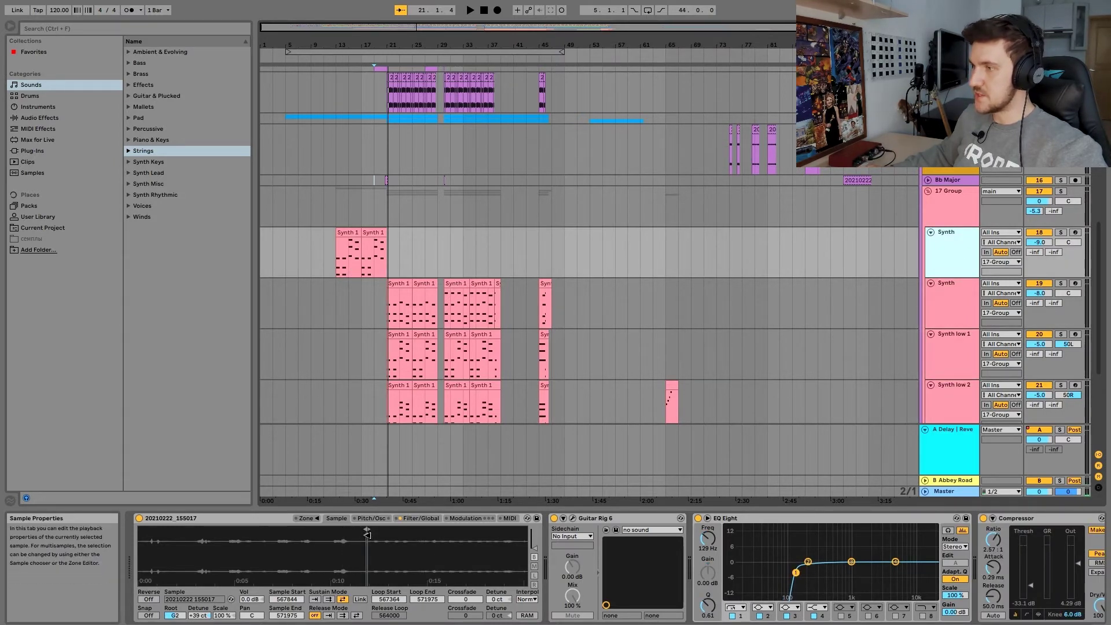
scroll(367, 535, "up", 5)
mouse_move(332, 539)
left_mouse_down()
mouse_move(249, 530)
mouse_move(438, 531)
left_mouse_up()
left_click(983, 518)
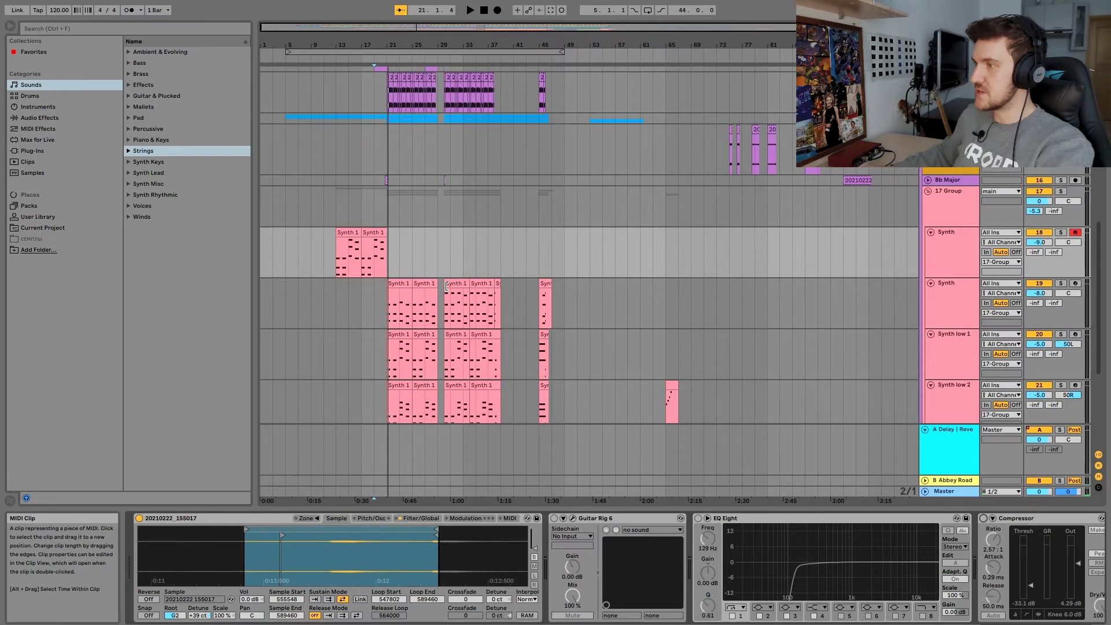
left_click(574, 518)
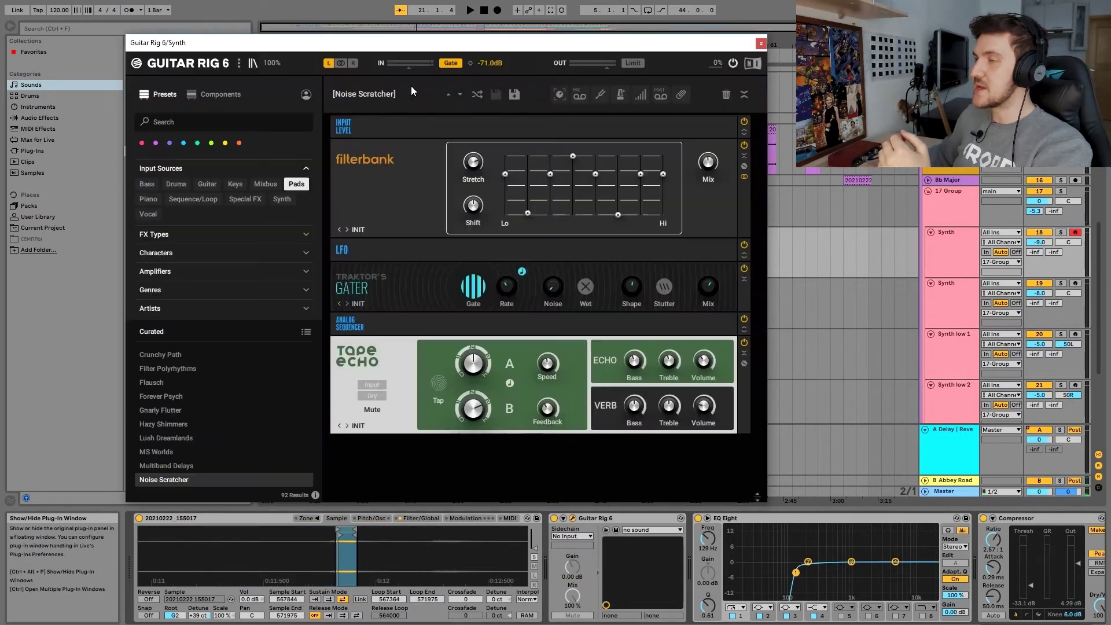
- Enable Guitar Rig 6 on the first pink Synth track to hear its effect, and close the plug-in window
left_click(554, 519)
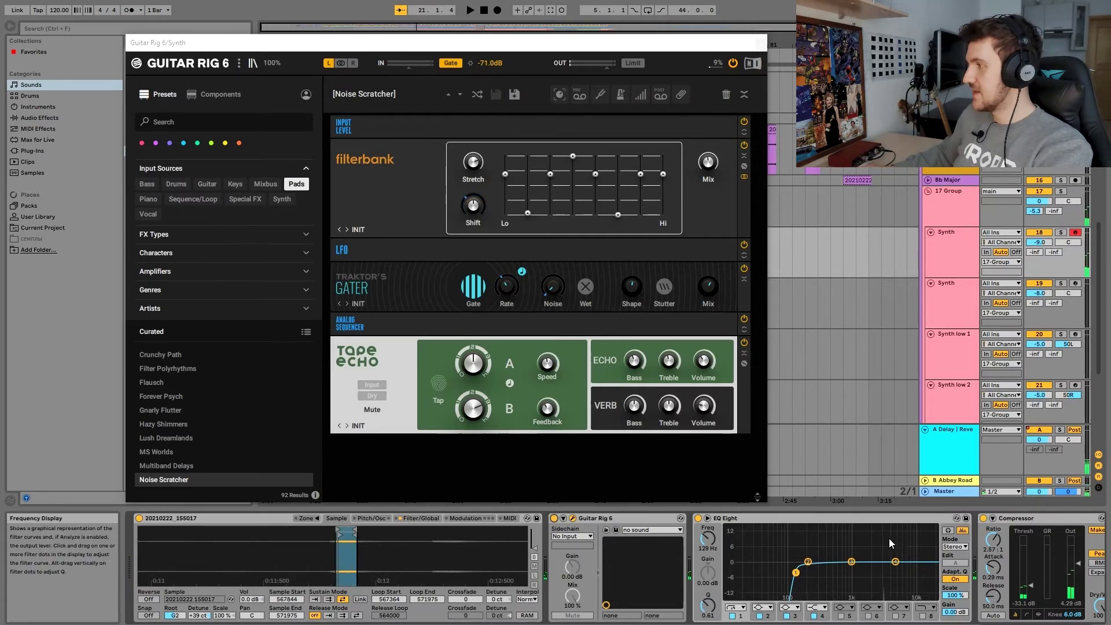
left_click(760, 42)
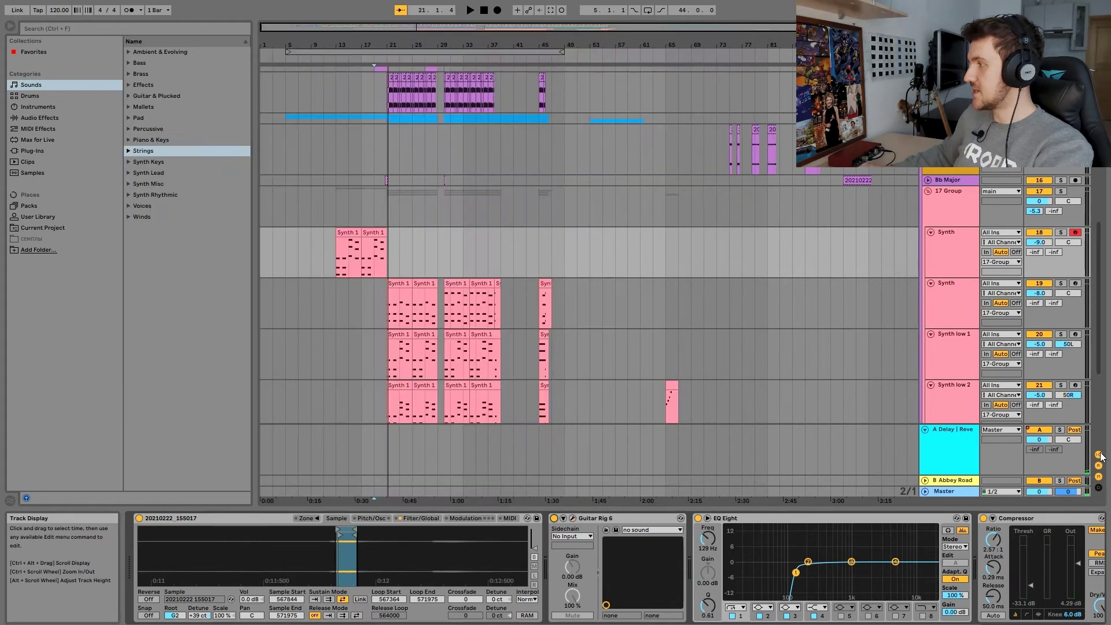
- Enable Guitar Rig 6 on the second pink Synth track and play its bar 21 clip with the Twilight Reflections preset in view
left_click(936, 297)
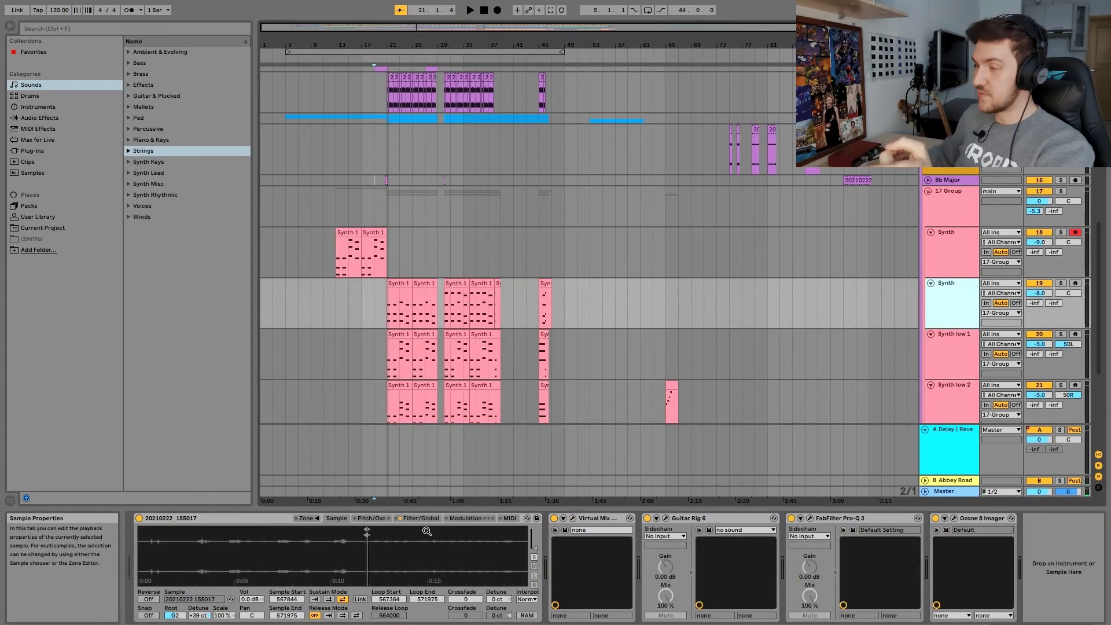
left_click(574, 519)
left_click(574, 518)
left_click(648, 518)
left_click(665, 518)
left_click(401, 285)
key("space")
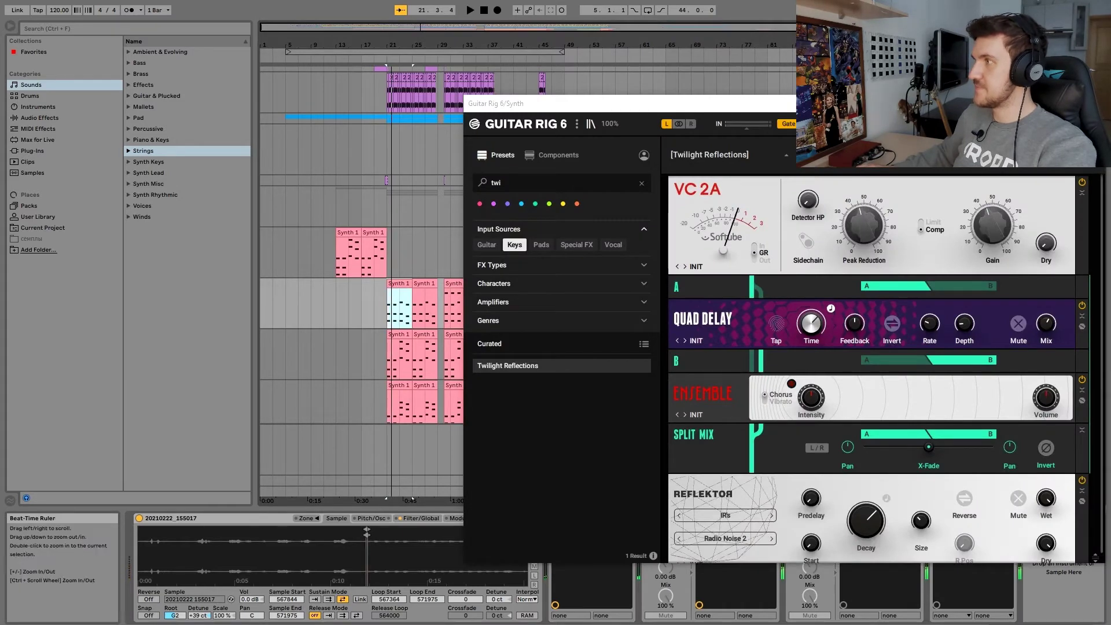
left_click_drag(578, 103, 237, 25)
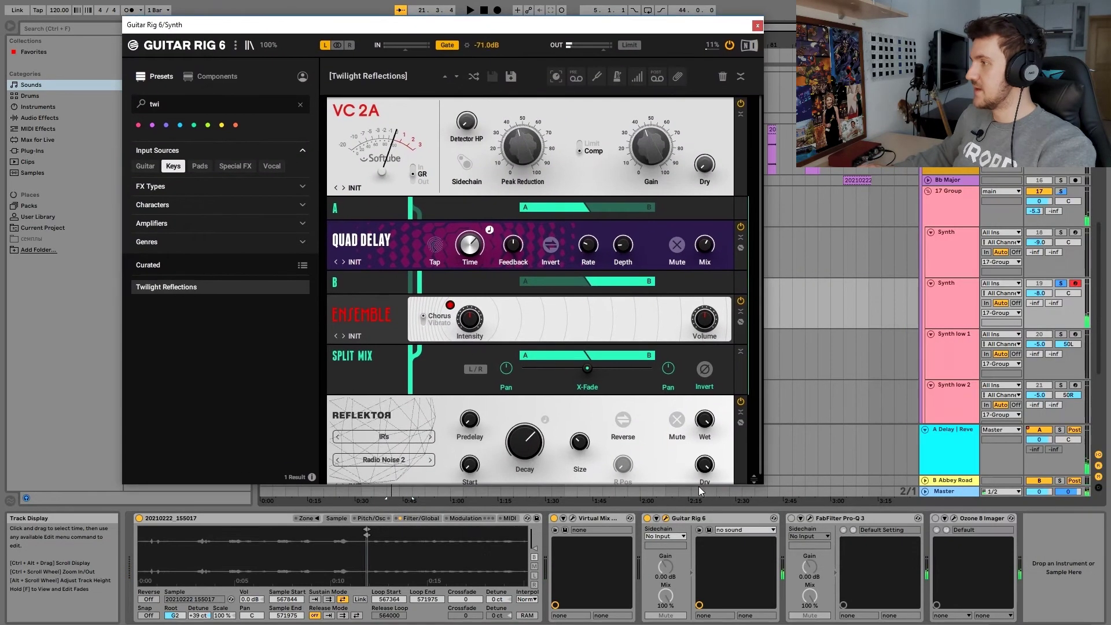
- Enable FabFilter Pro-Q 3 on the second pink Synth track and play the clip with the EQ curve in view
left_click(791, 518)
key("ctrl+alt+p")
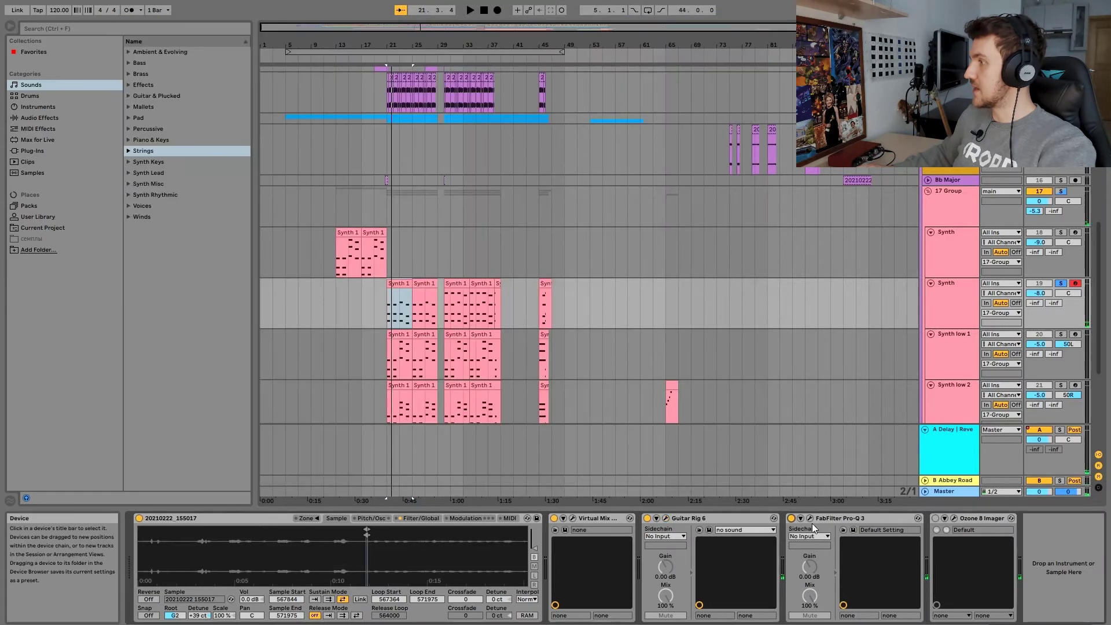
left_click(810, 519)
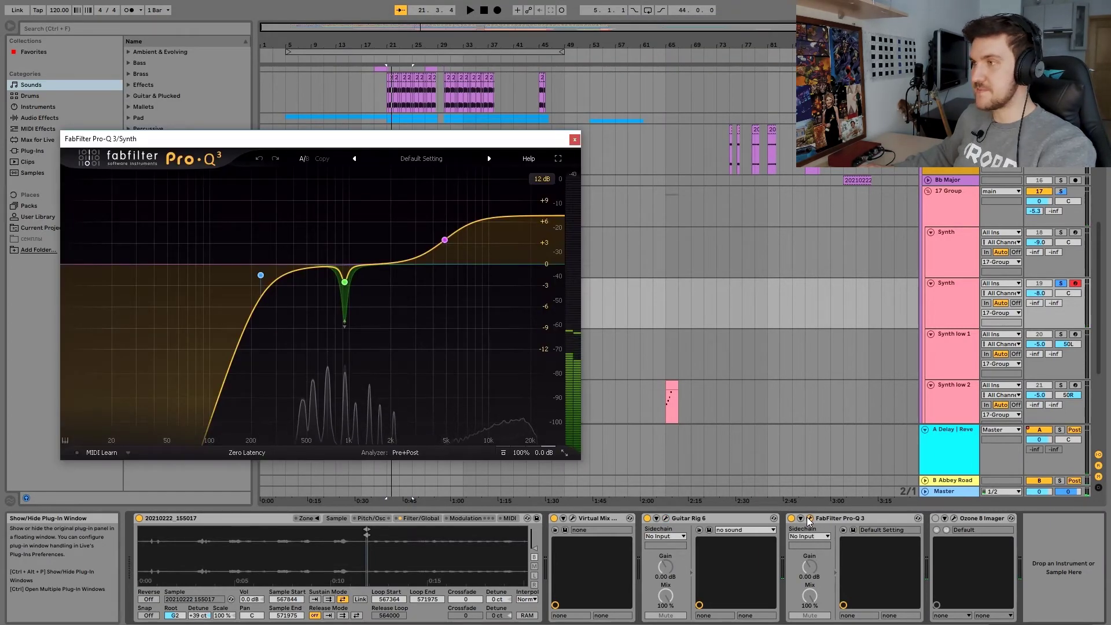
key("space")
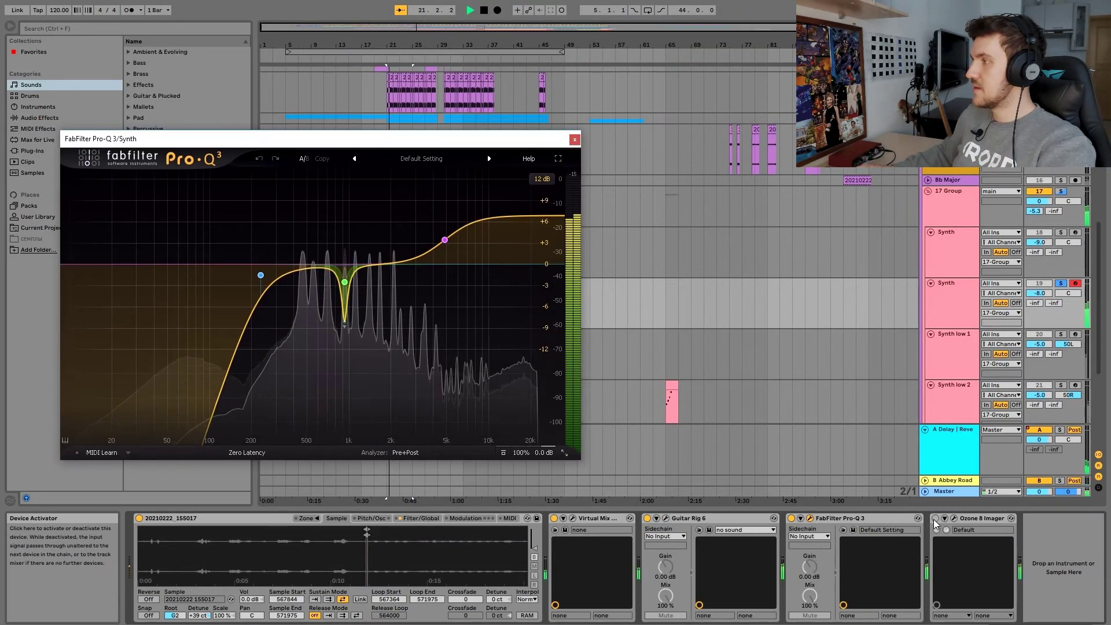
- Enable Ozone 8 Imager on the same Synth track, view its stereo width bands during playback, and close its window
left_click(936, 519)
left_click(954, 518)
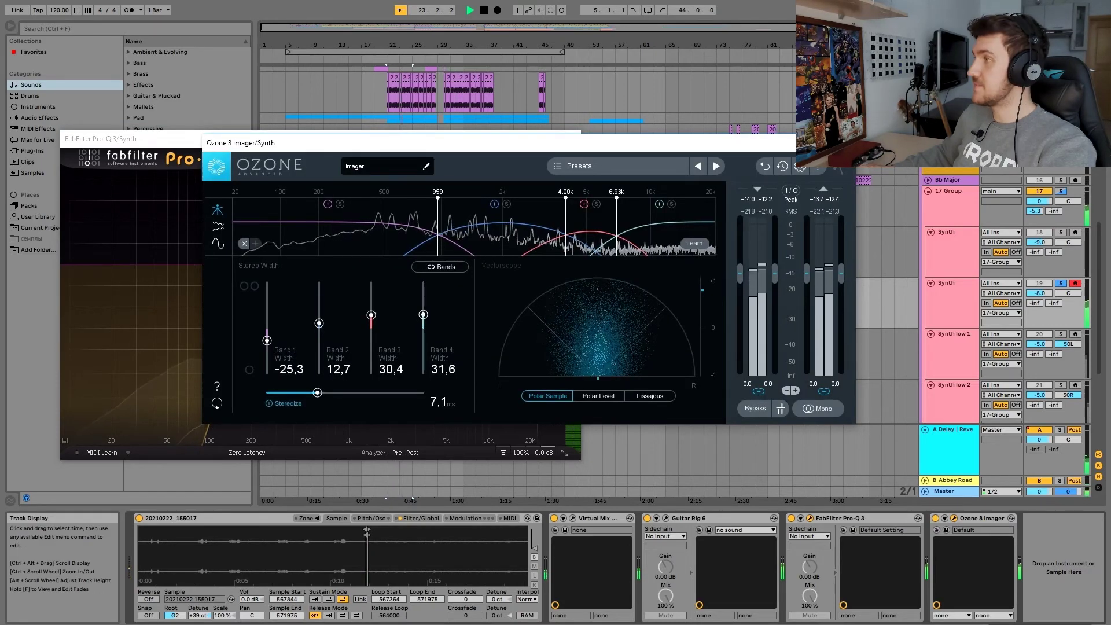
left_click(846, 143)
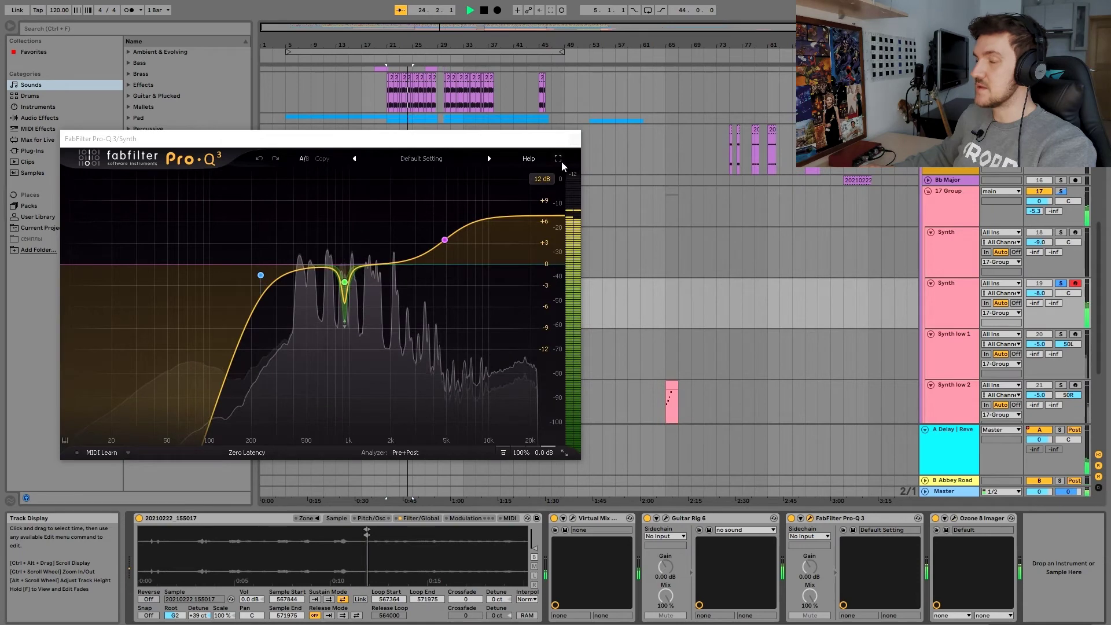
- Solo and listen to the Synth low 1 track and the Synth low 2 track in turn
left_click(946, 362)
key("space")
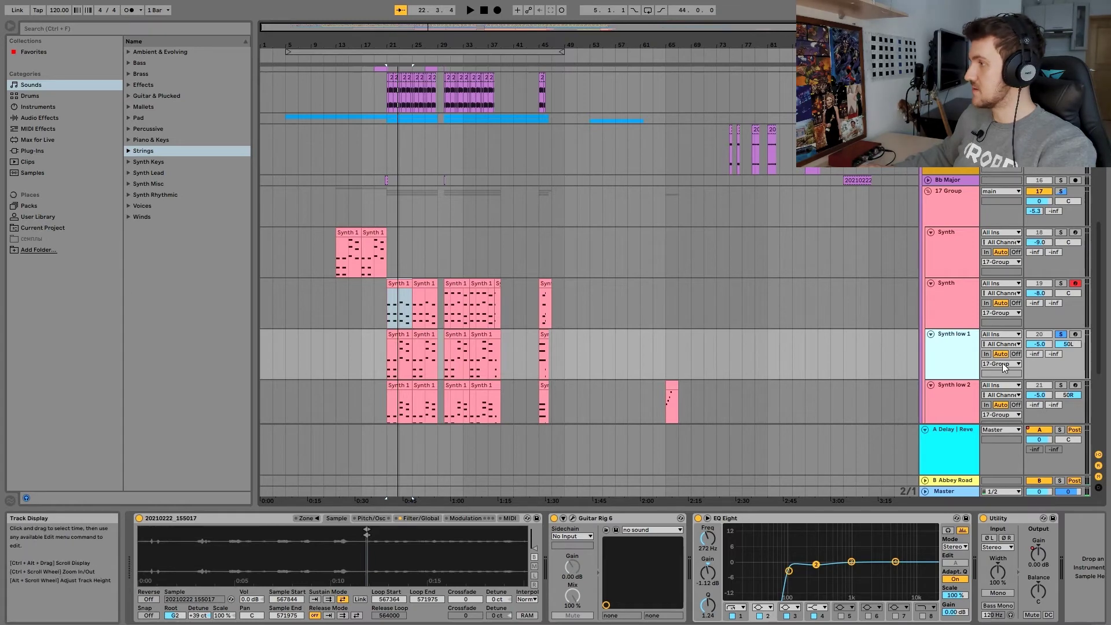
scroll(1041, 347, "down", 3)
left_click(1063, 308)
key("space")
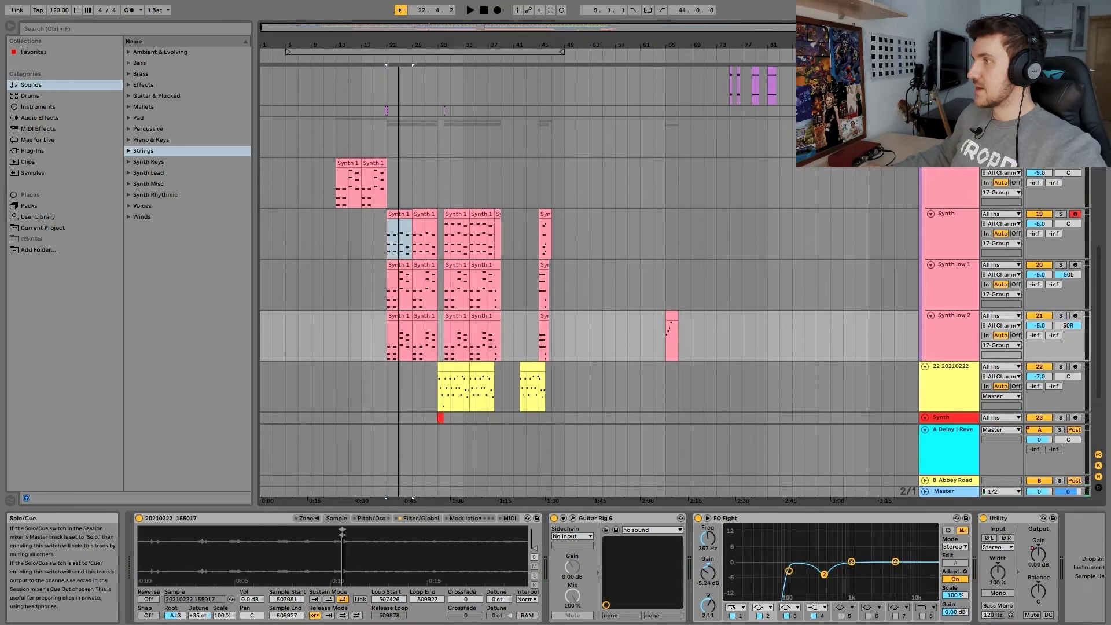
- Play the second Synth, Synth low 1 and Synth low 2 layers together from bar 21
left_click(400, 217)
key("space")
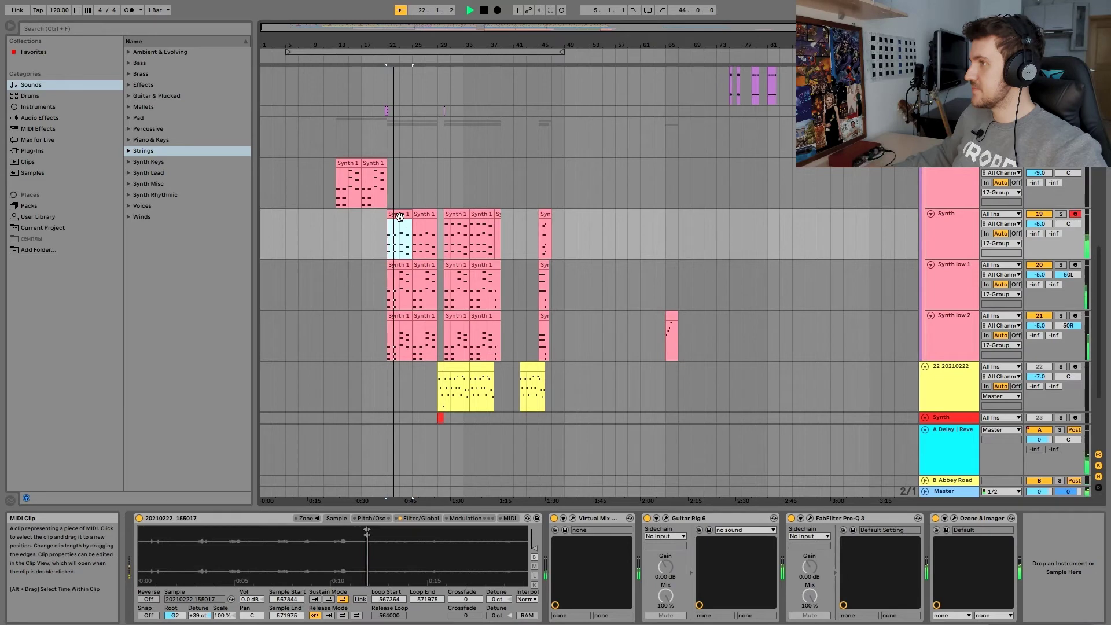
scroll(483, 237, "down", 4)
key("space")
- Listen to the yellow track 22 on its own from bar 29
left_click(483, 237)
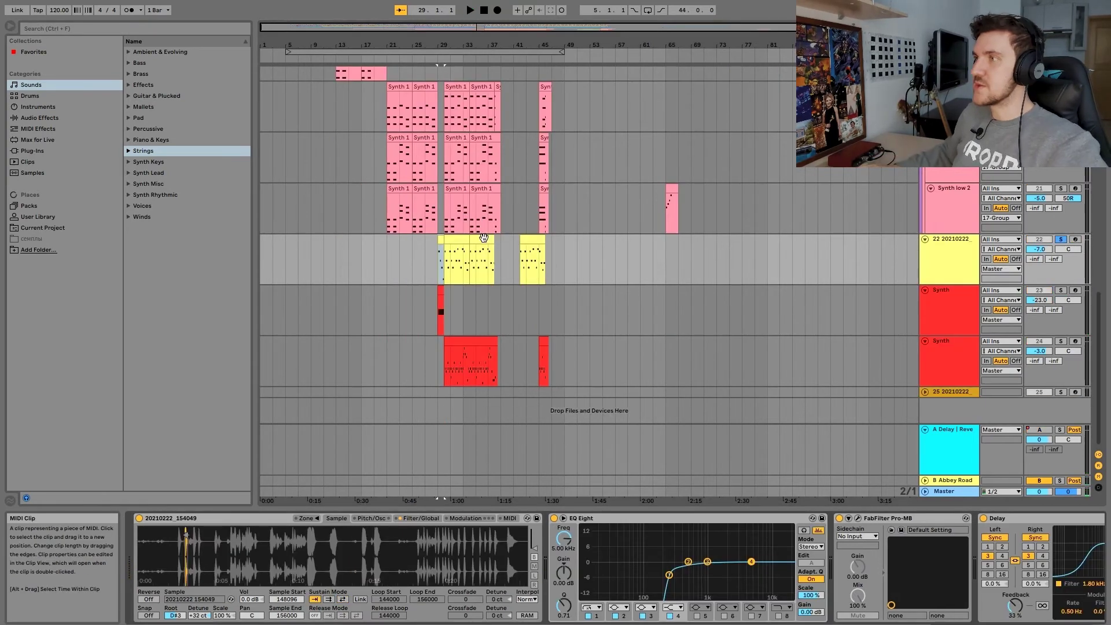
key("space")
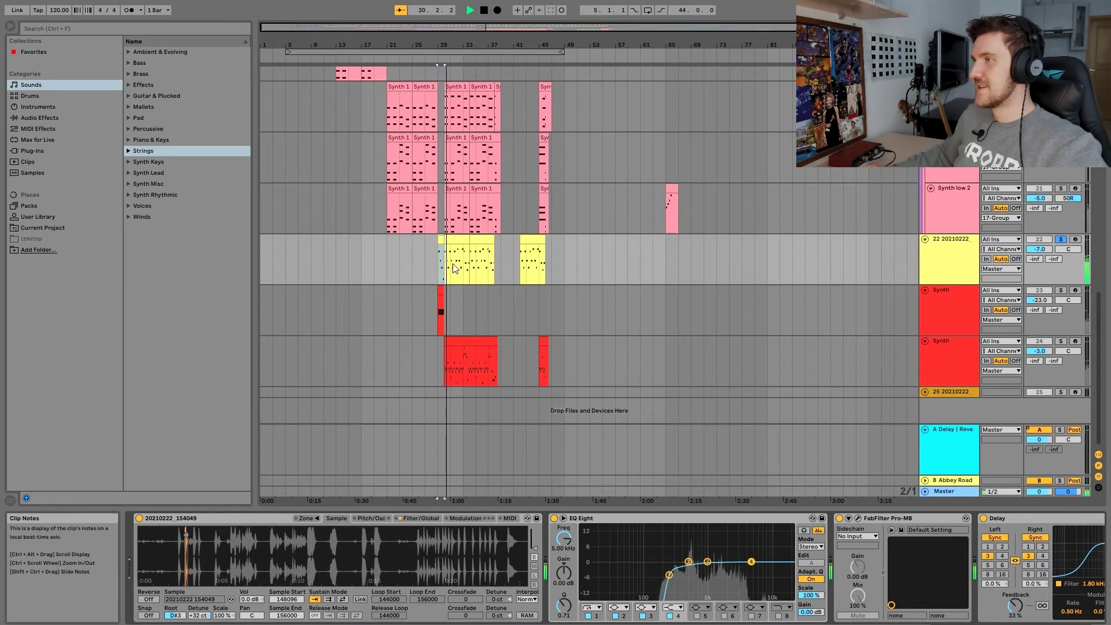
key("space")
- Audition a wider region of sample 20210222_154049 on track 22 without its effects, and undo the changes
left_click_drag(304, 538, 468, 537)
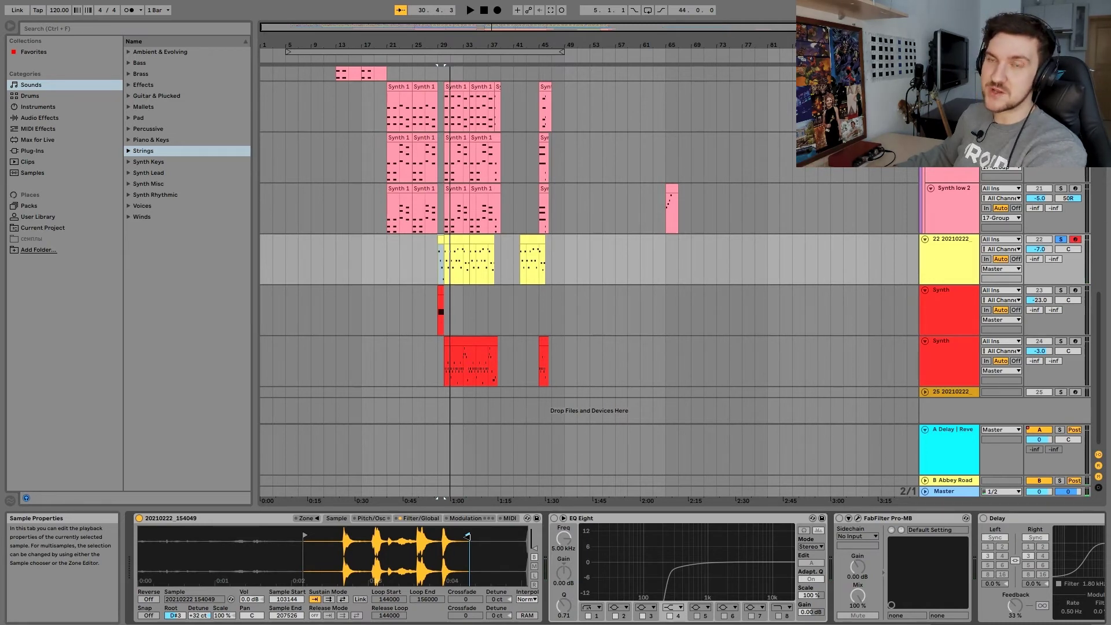
key("ctrl+z")
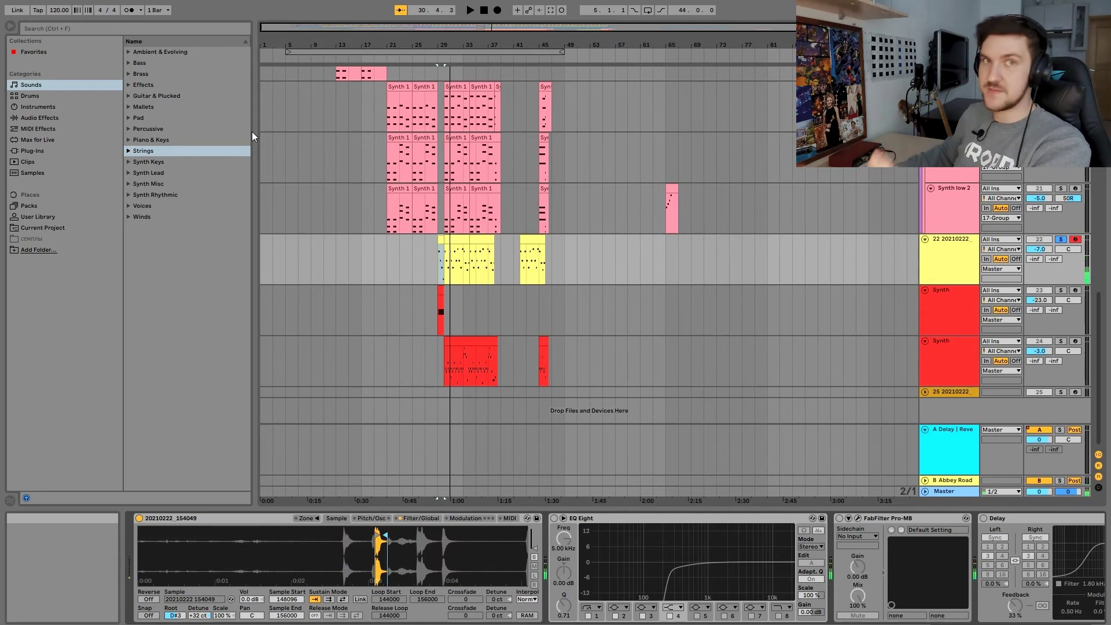
key("ctrl+z")
key("ctrl+z")
key("ctrl+z")
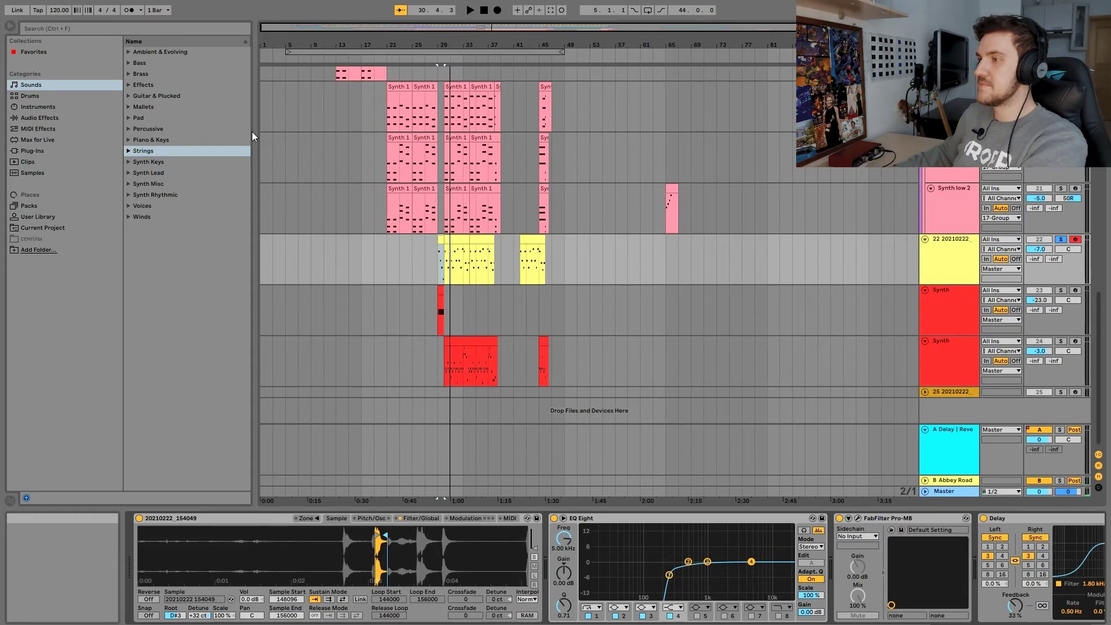
- Play track 22 again with its effects on, including the clip that starts at bar 30
key("space")
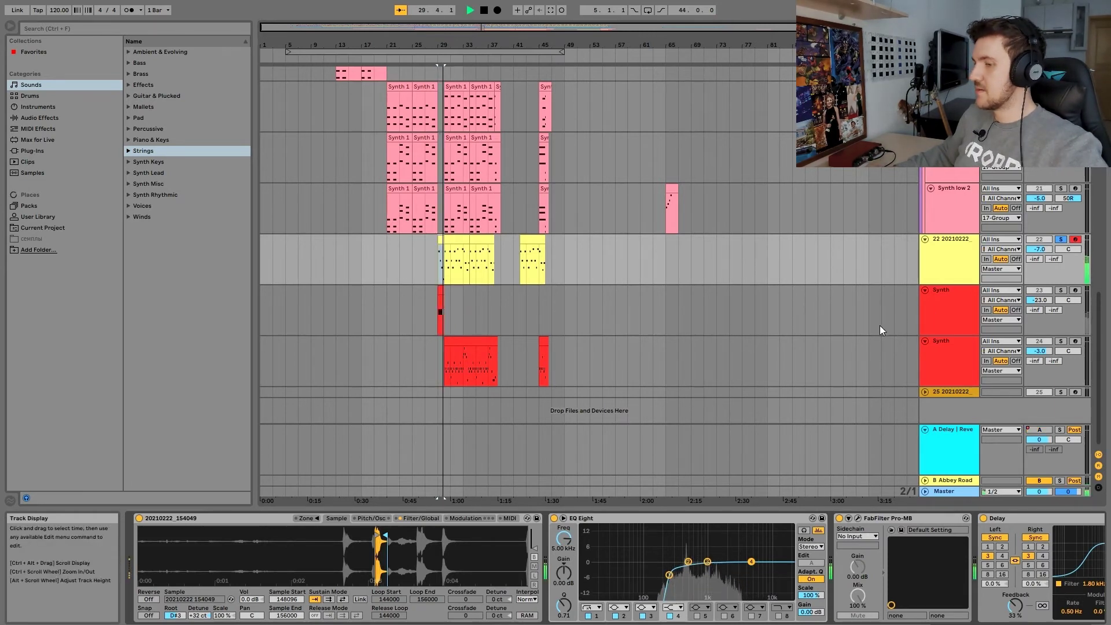
left_click(462, 240)
key("space")
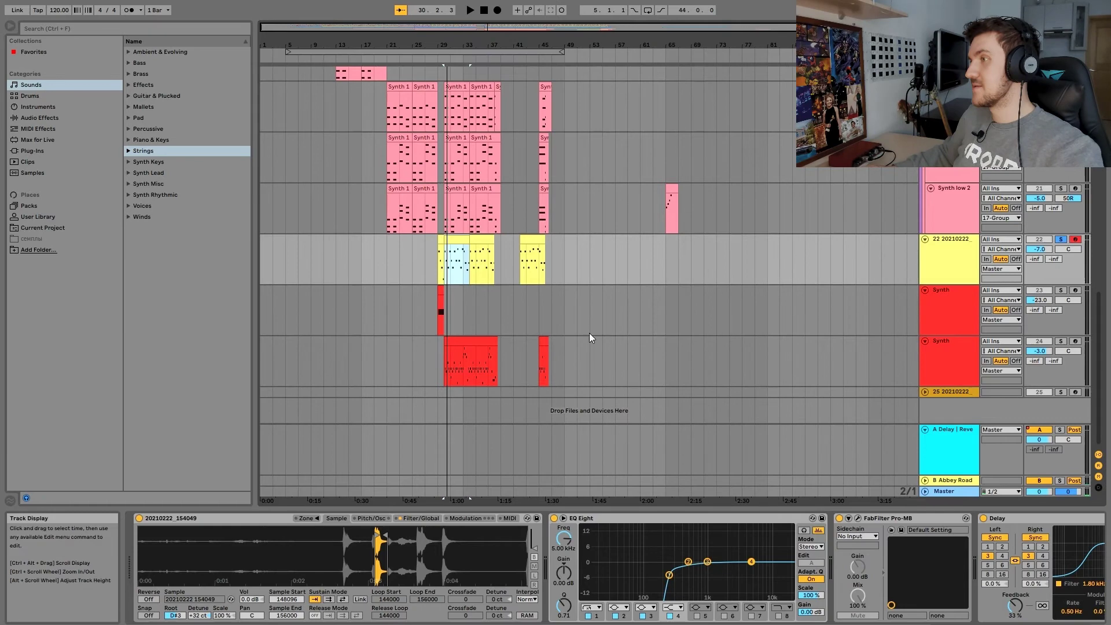
- Solo the first red Synth track and play its short clip at bar 29
left_click(1061, 290)
key("space")
key("space")
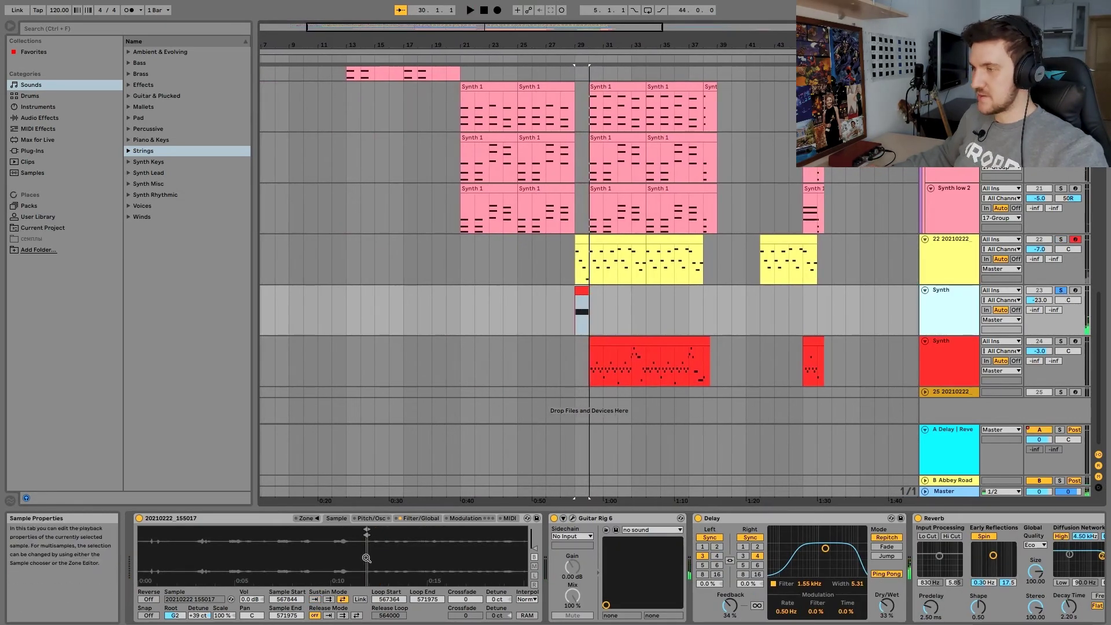
- Examine the looped region of sample 20210222_155017 and the Guitar Rig 6 window on the first red Synth track
scroll(366, 558, "up", 10)
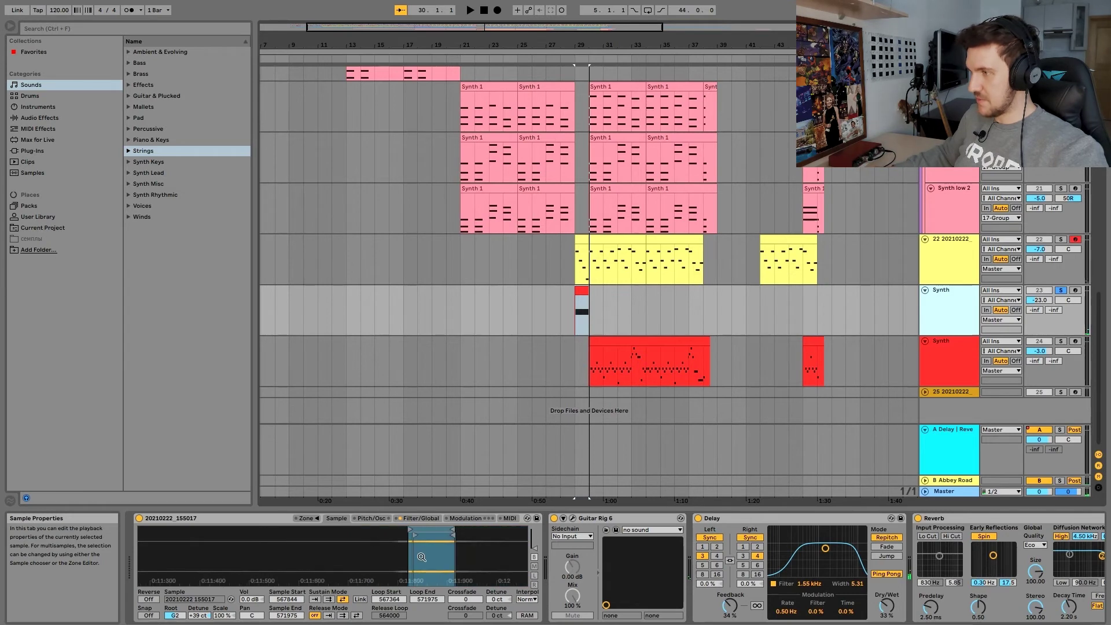
scroll(436, 557, "down", 10)
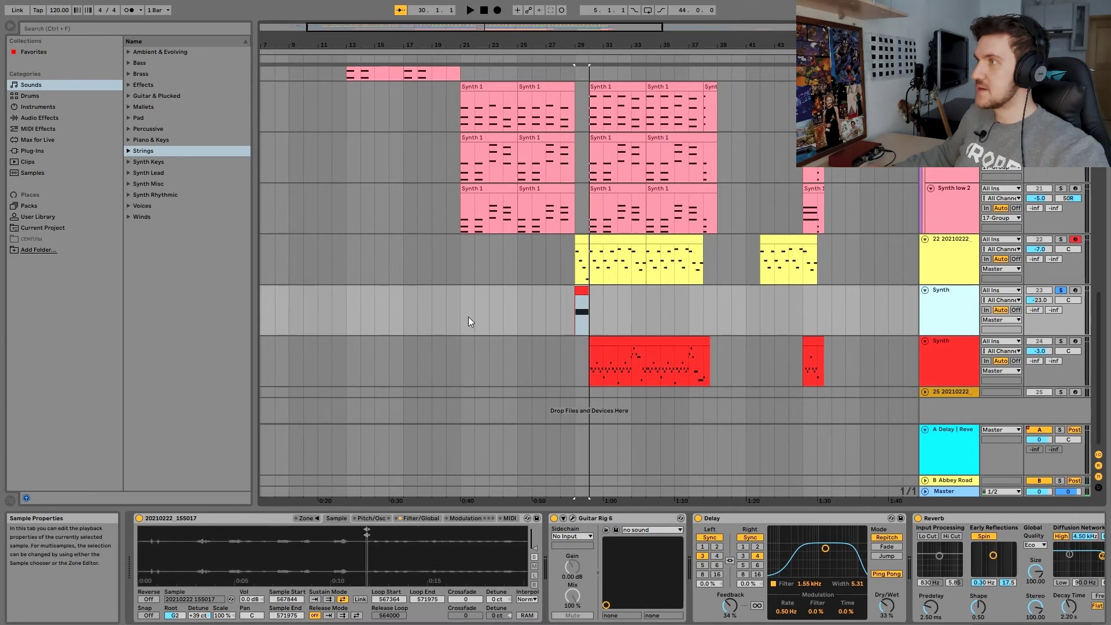
scroll(457, 330, "up", 3)
scroll(521, 301, "down", 3)
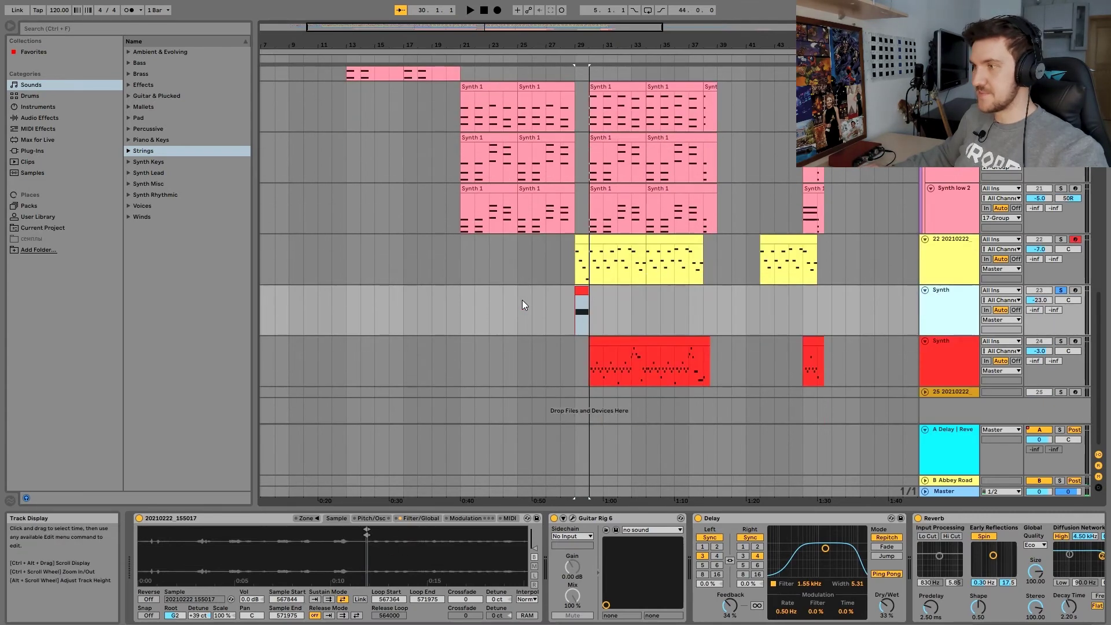
key("ctrl+alt+p")
left_click(671, 55)
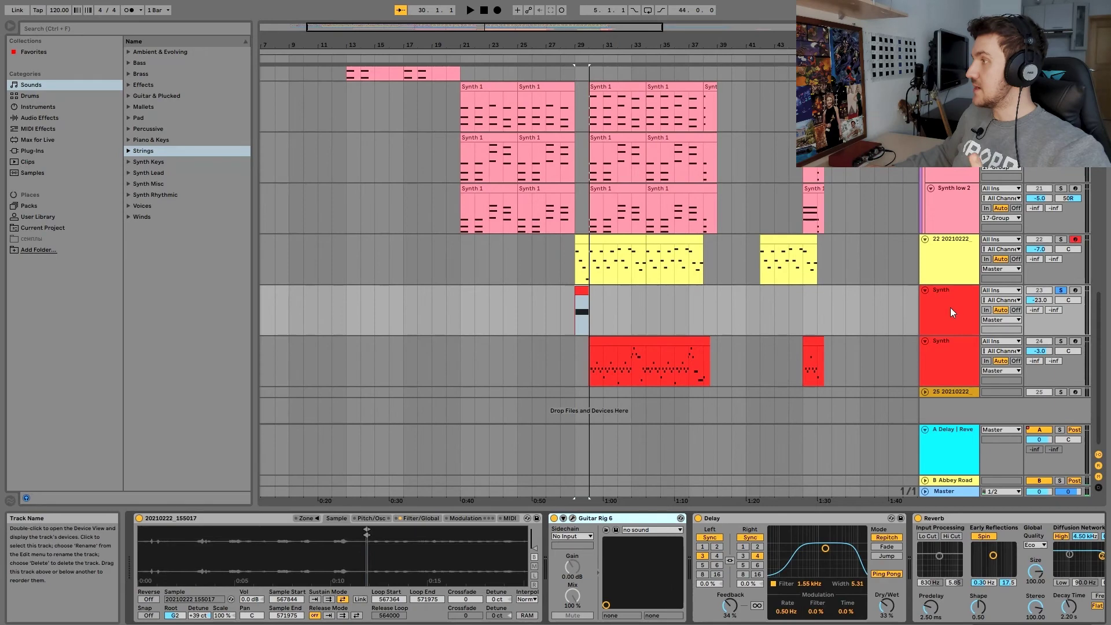
- Show the rising Pitch Bend envelope of the first red Synth track's clip and play the clip
key("shift+Tab")
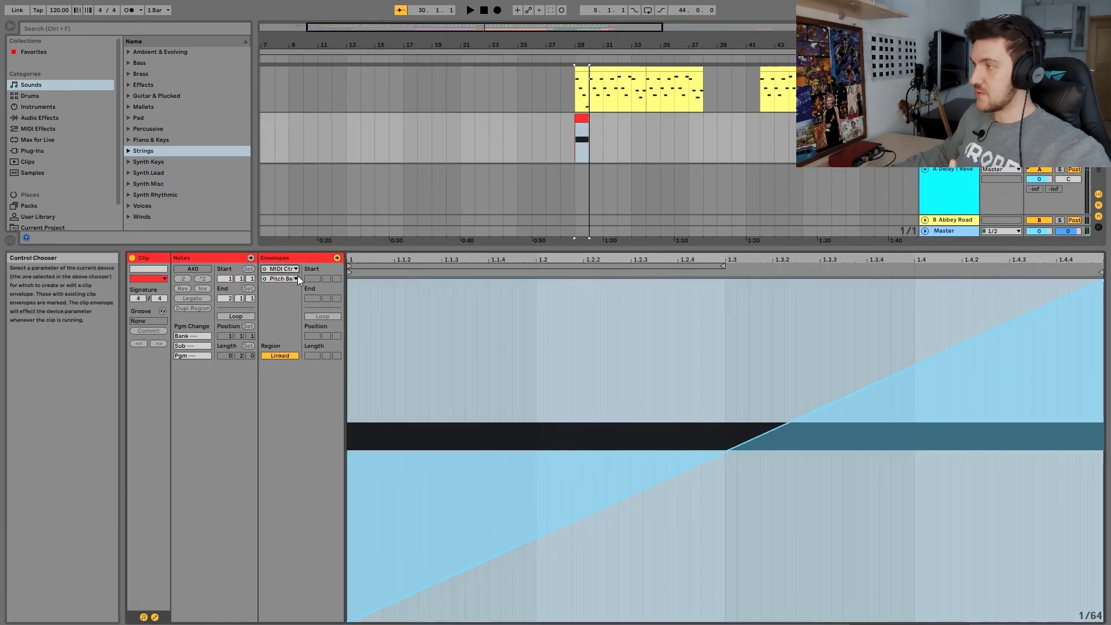
left_click(292, 269)
left_click(298, 275)
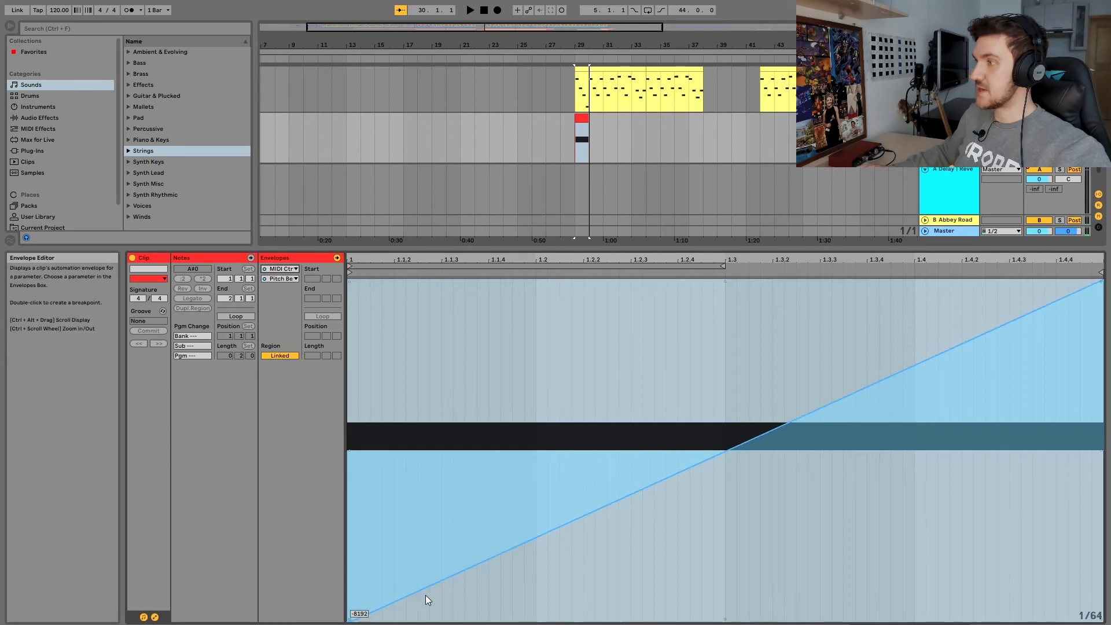
key("space")
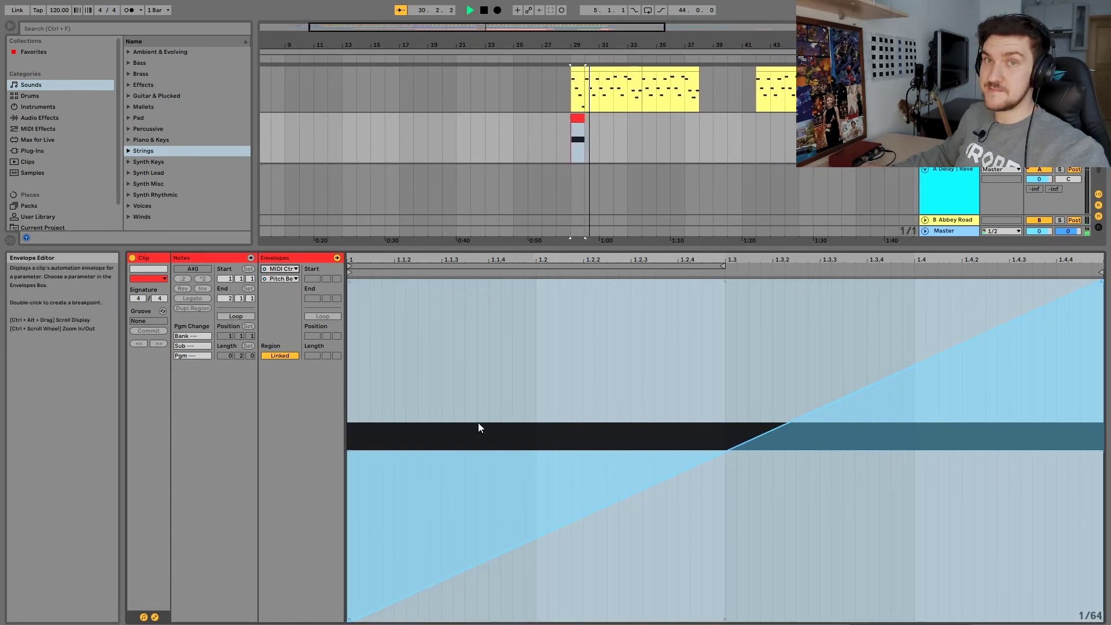
- Solo the second red Synth track, play its clip from bar 30, and view its looped sample region and Guitar Rig 6 effect
left_click(964, 362)
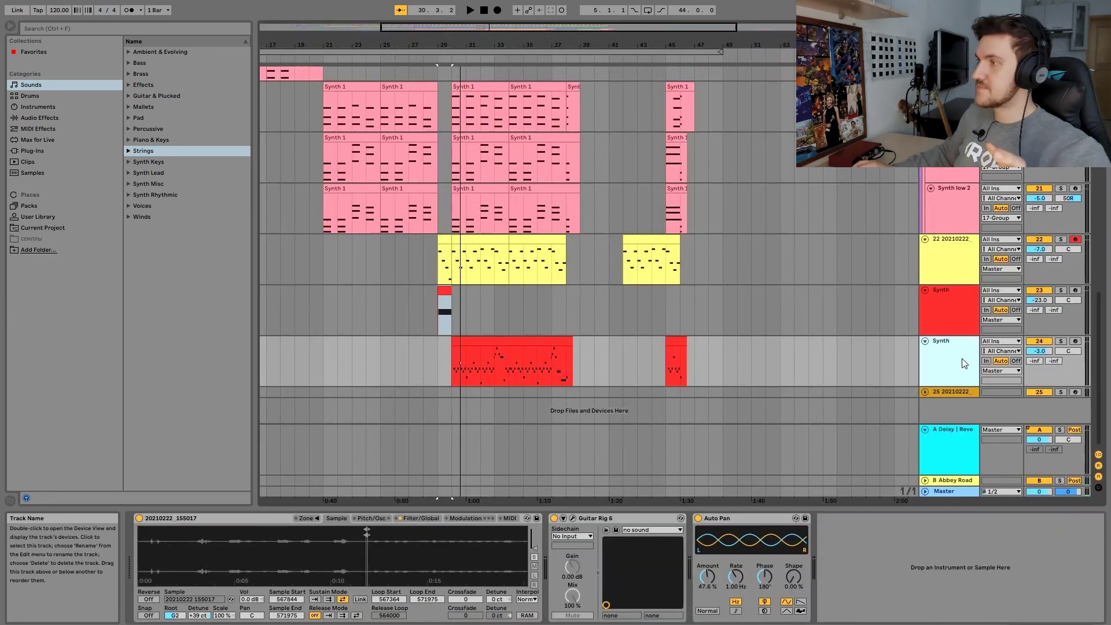
left_click(1061, 341)
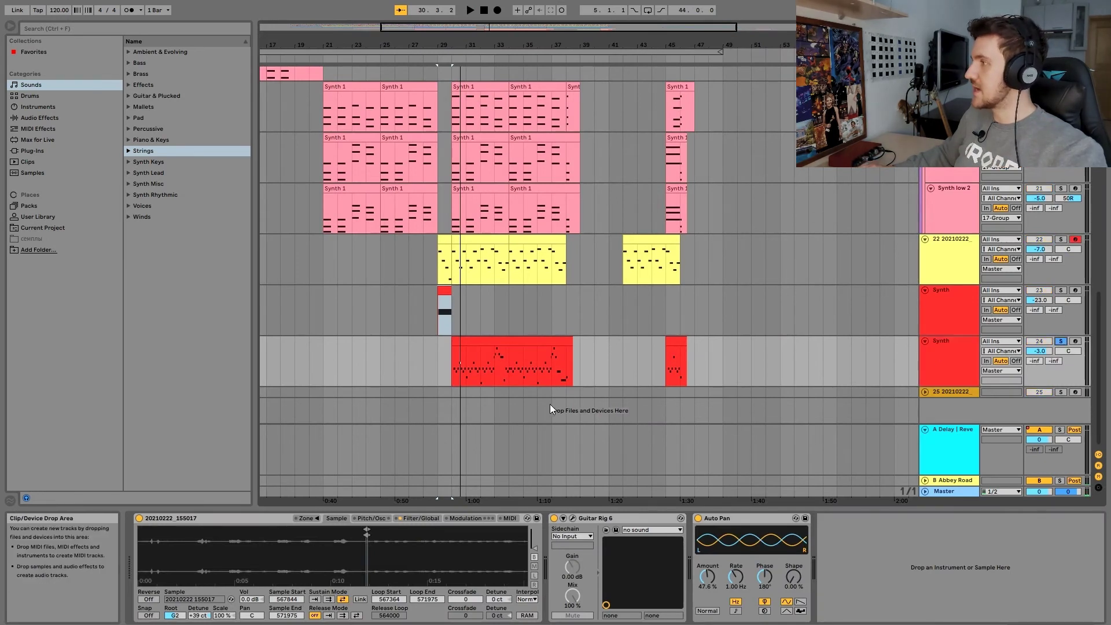
left_click(487, 342)
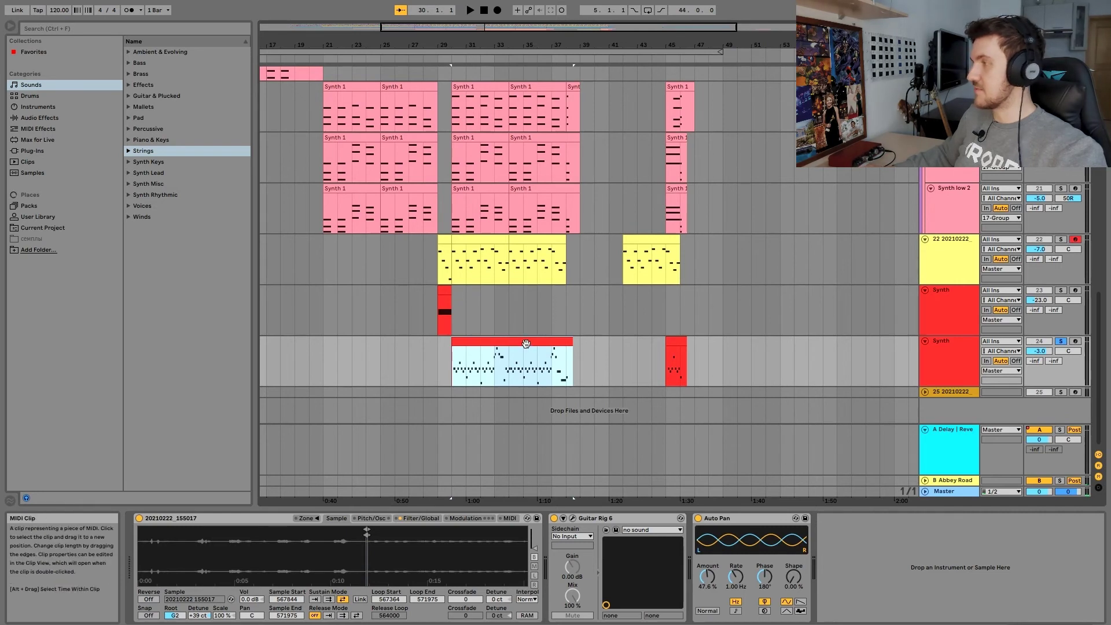
key("space")
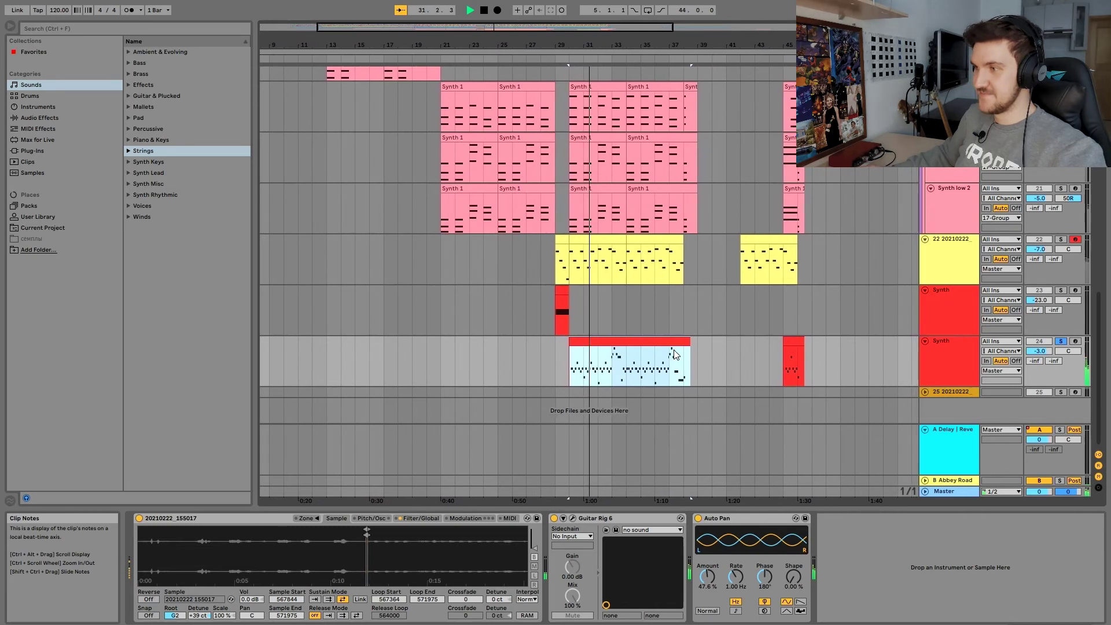
scroll(355, 537, "up", 5)
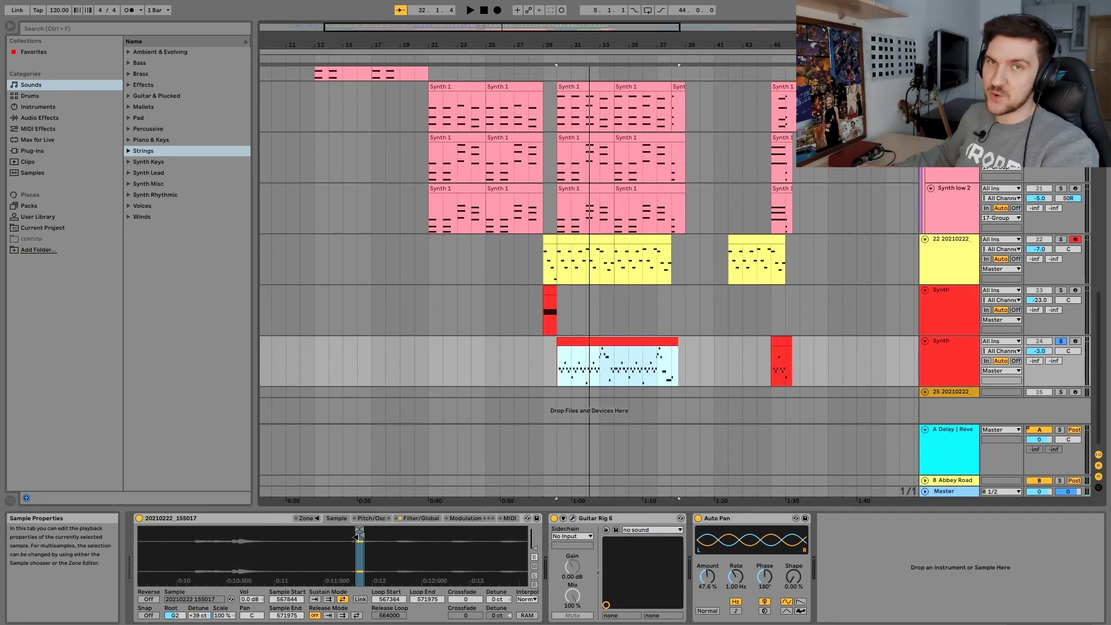
double_click(572, 519)
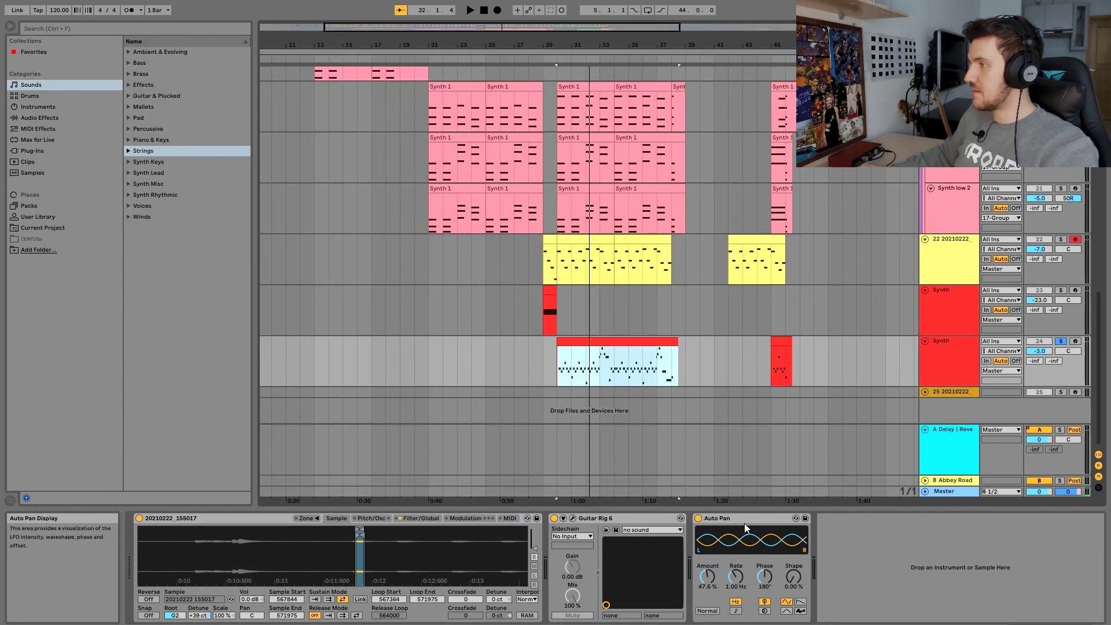